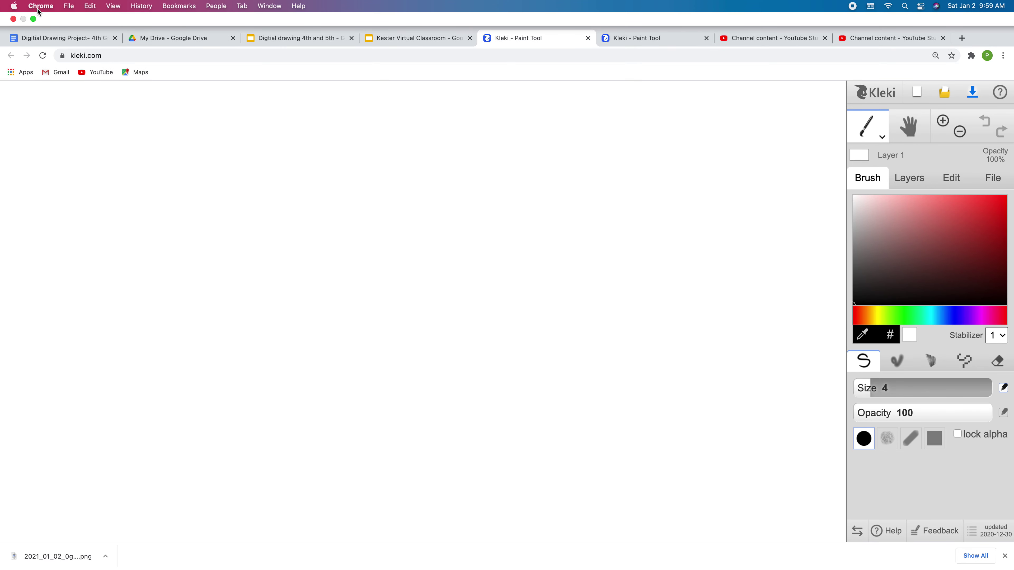
# Import 'Photo on 1-2-21 at 8.23 AM #2' from the digital drawing folder as a new layer.
pyautogui.click(34, 22)
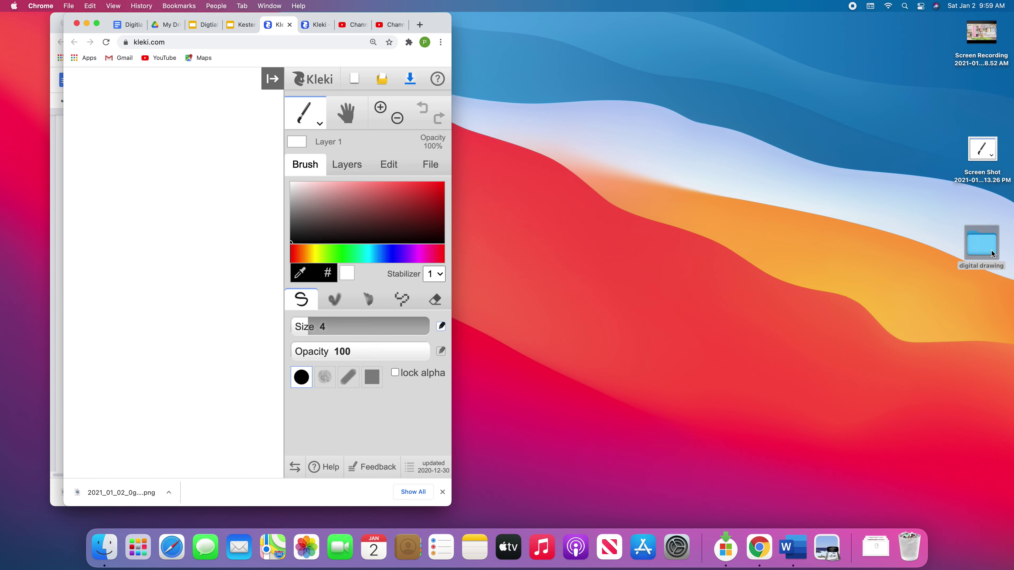
pyautogui.click(97, 23)
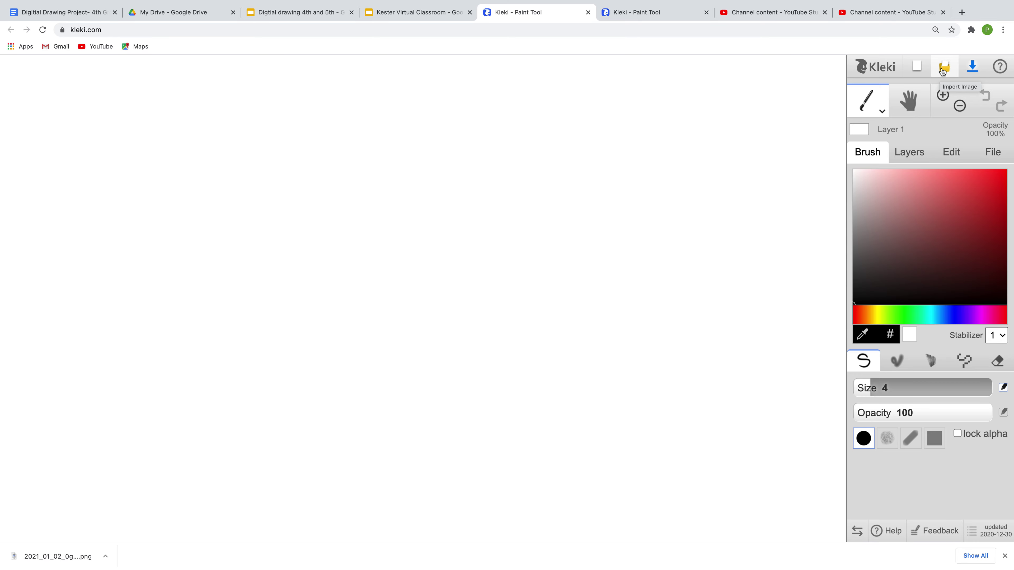
pyautogui.click(942, 69)
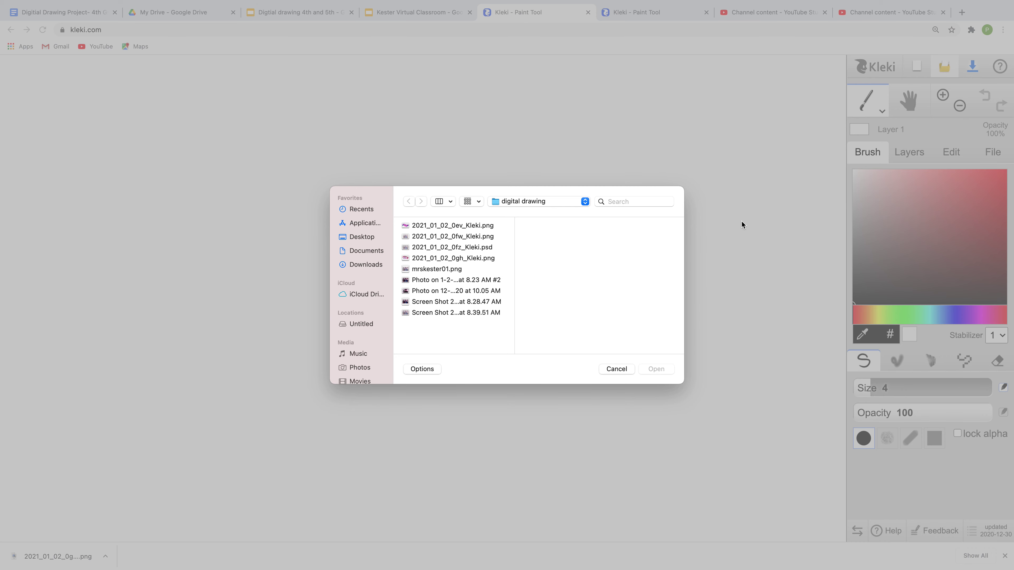
pyautogui.click(478, 282)
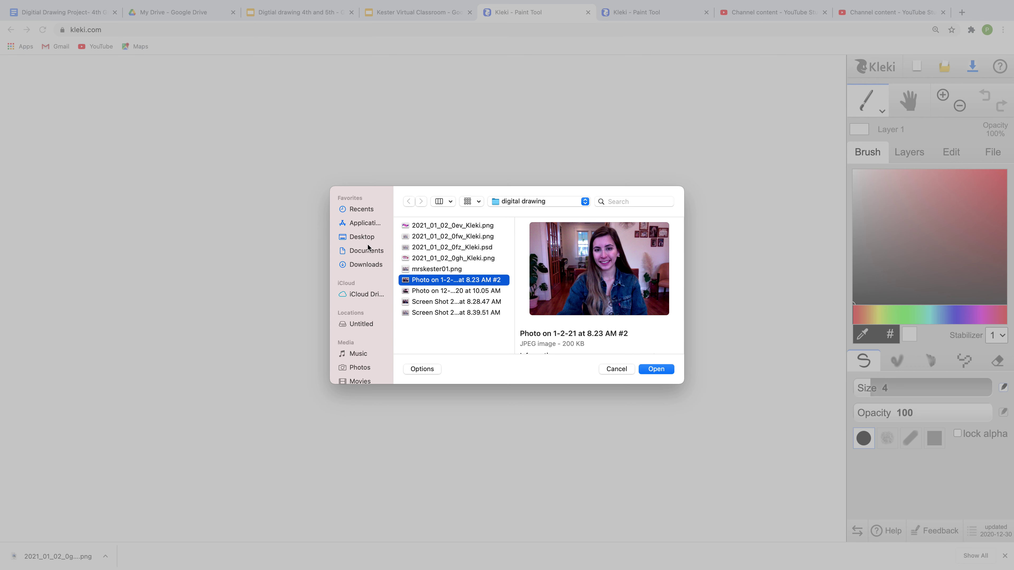
pyautogui.click(358, 239)
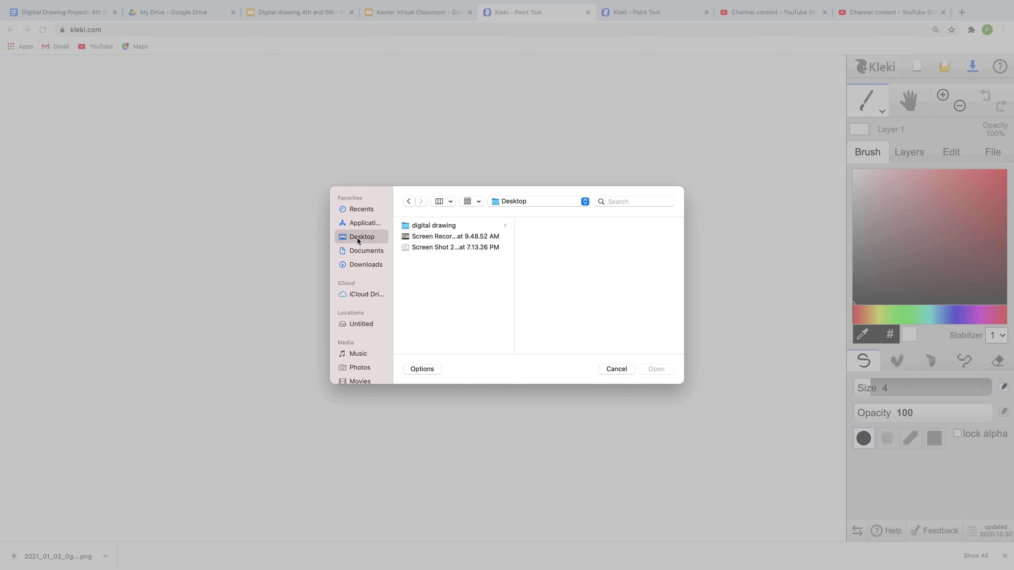
pyautogui.click(426, 228)
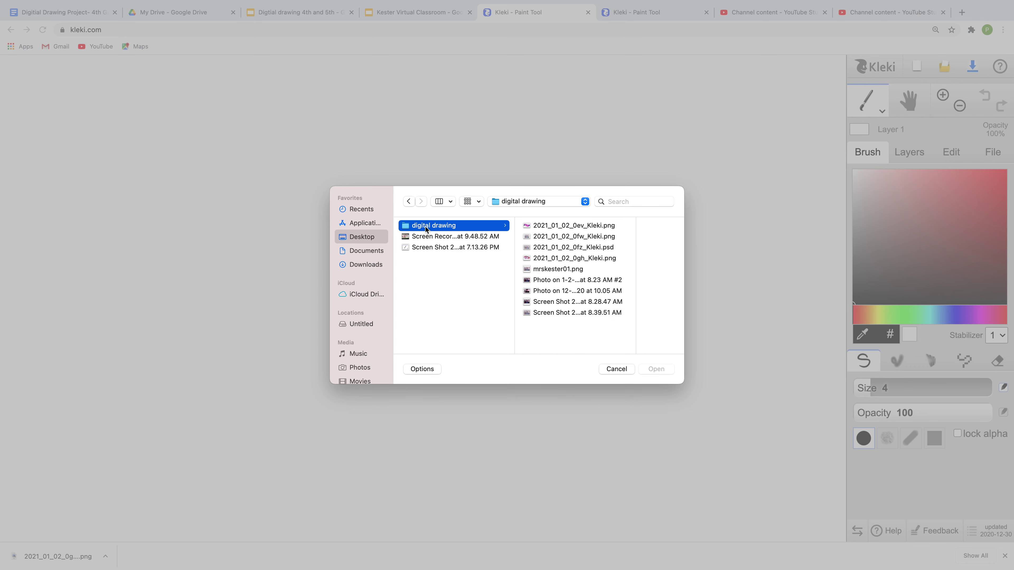
pyautogui.click(567, 280)
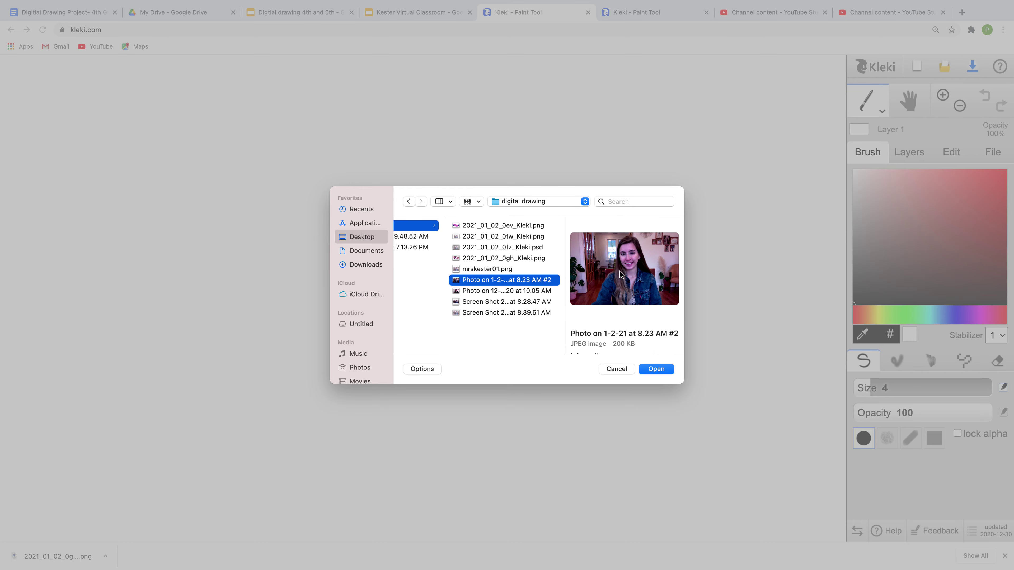
pyautogui.click(655, 369)
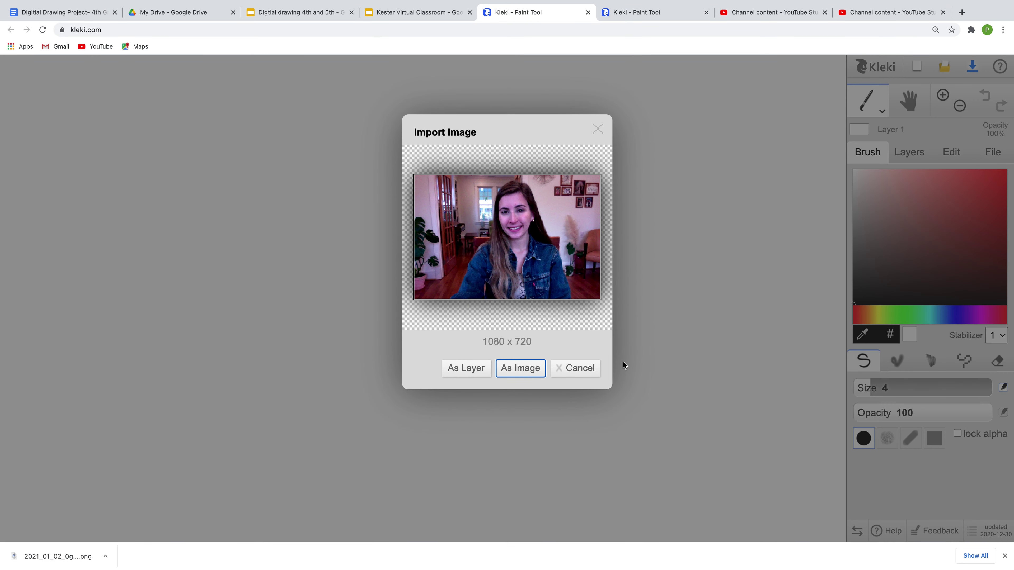
pyautogui.click(471, 369)
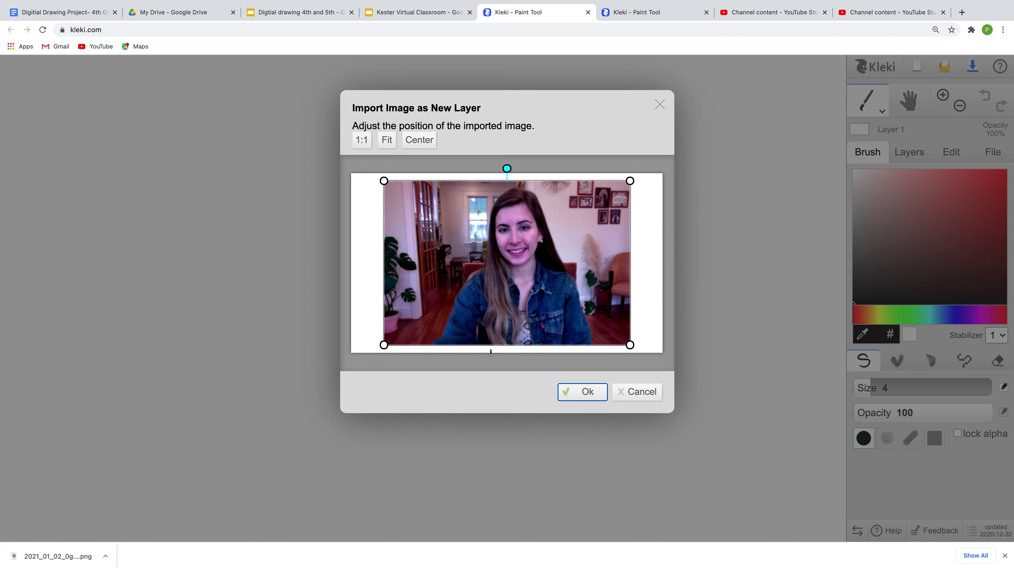
pyautogui.click(574, 399)
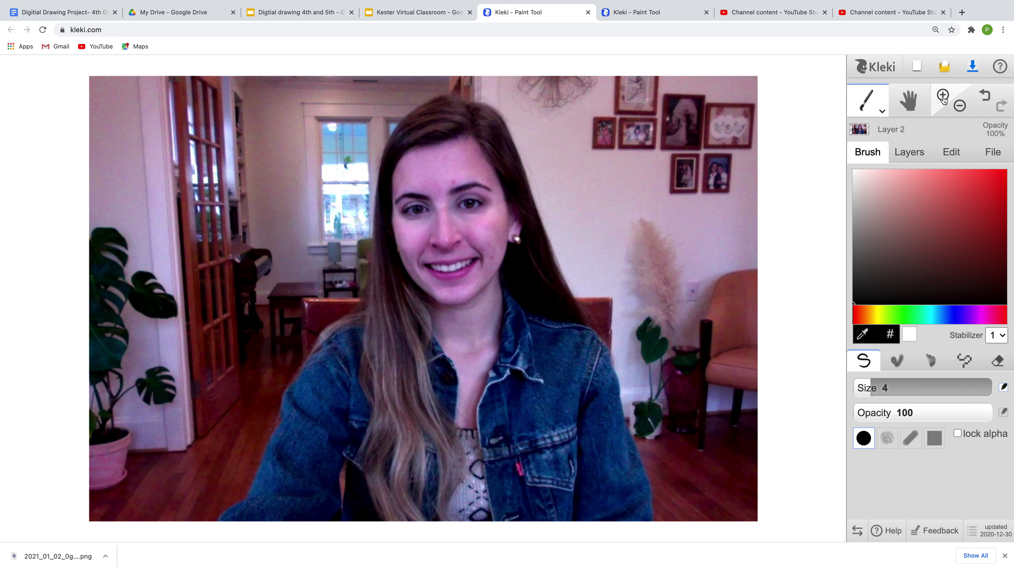
# Adjust the canvas zoom and set the brush colour to red.
pyautogui.click(959, 106)
pyautogui.click(959, 105)
pyautogui.click(943, 95)
pyautogui.click(942, 95)
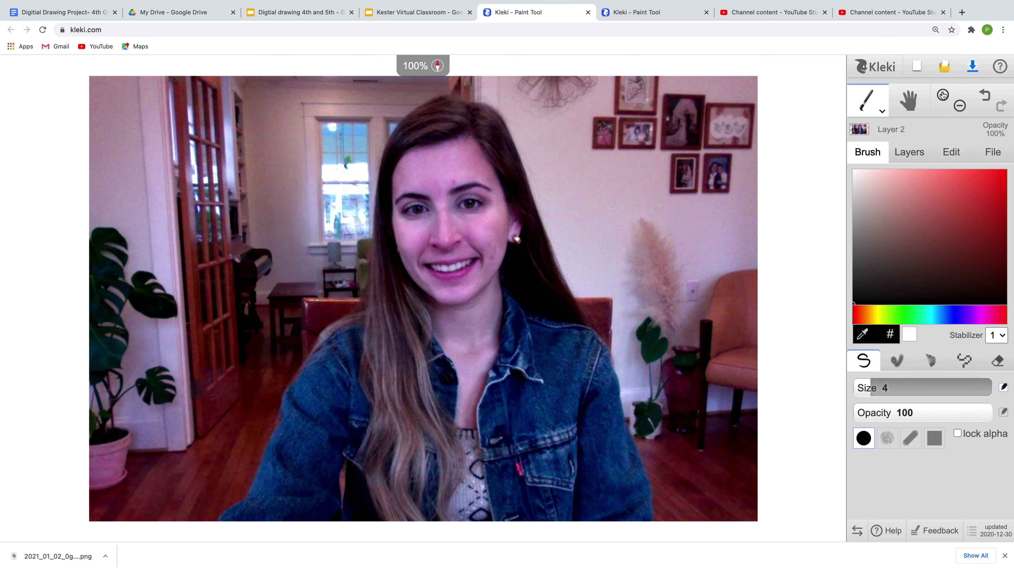
pyautogui.click(954, 104)
pyautogui.click(944, 96)
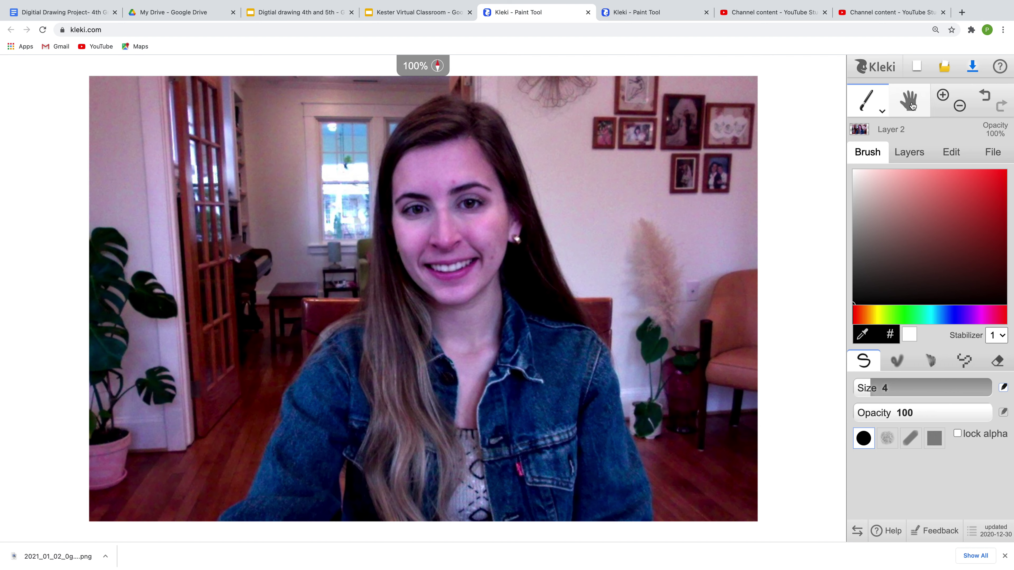
pyautogui.moveTo(916, 201); pyautogui.dragTo(962, 183)
# Draw and undo a red test stroke, then show the layers list.
pyautogui.moveTo(822, 157)
pyautogui.mouseDown()
pyautogui.moveTo(803, 183)
pyautogui.moveTo(815, 217)
pyautogui.moveTo(786, 270)
pyautogui.moveTo(822, 186)
pyautogui.moveTo(802, 145)
pyautogui.mouseUp()
pyautogui.click(984, 98)
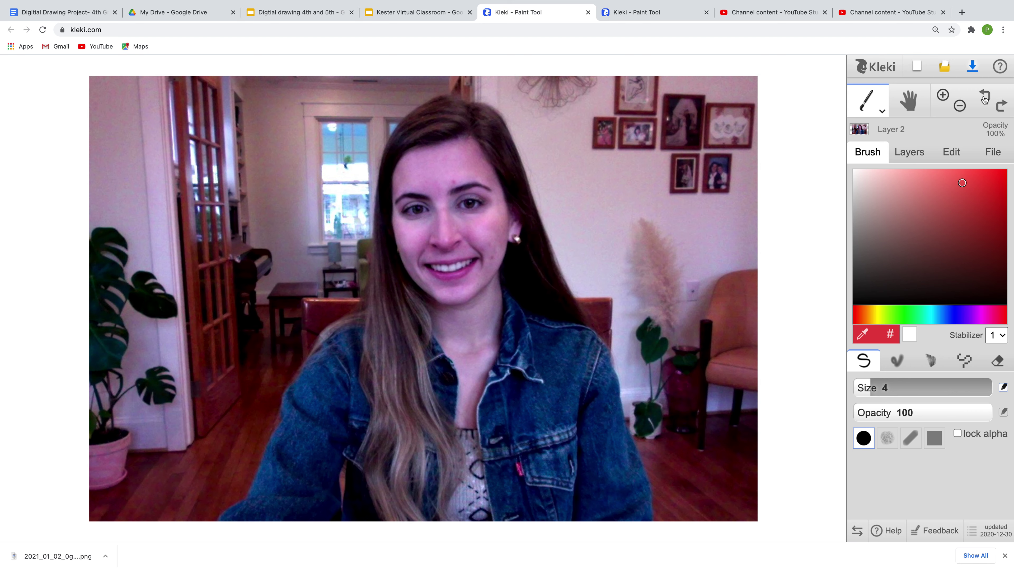
pyautogui.click(916, 157)
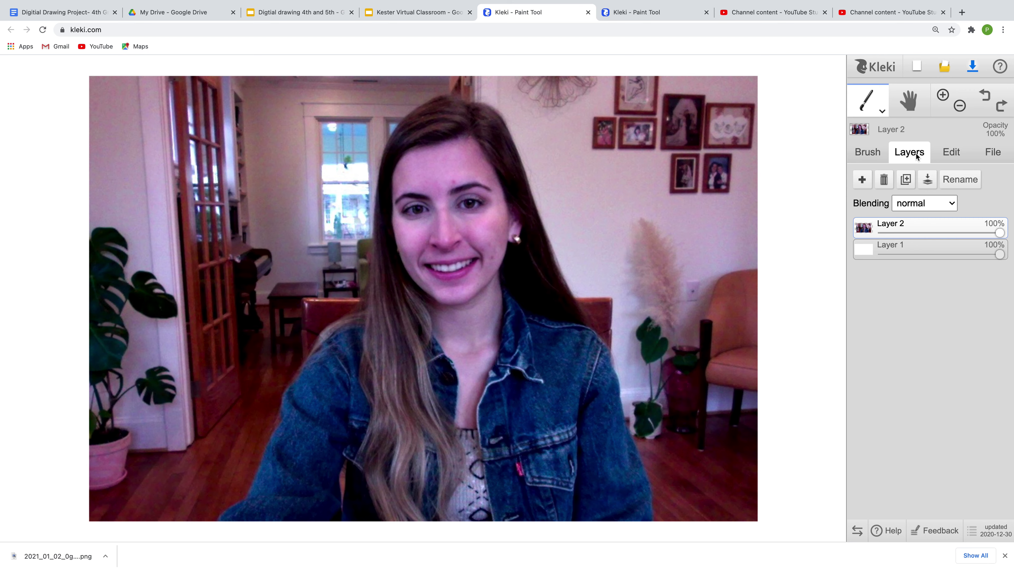
# Move blank Layer 1 above the photo at 50% opacity, testing with an undone stroke.
pyautogui.click(905, 251)
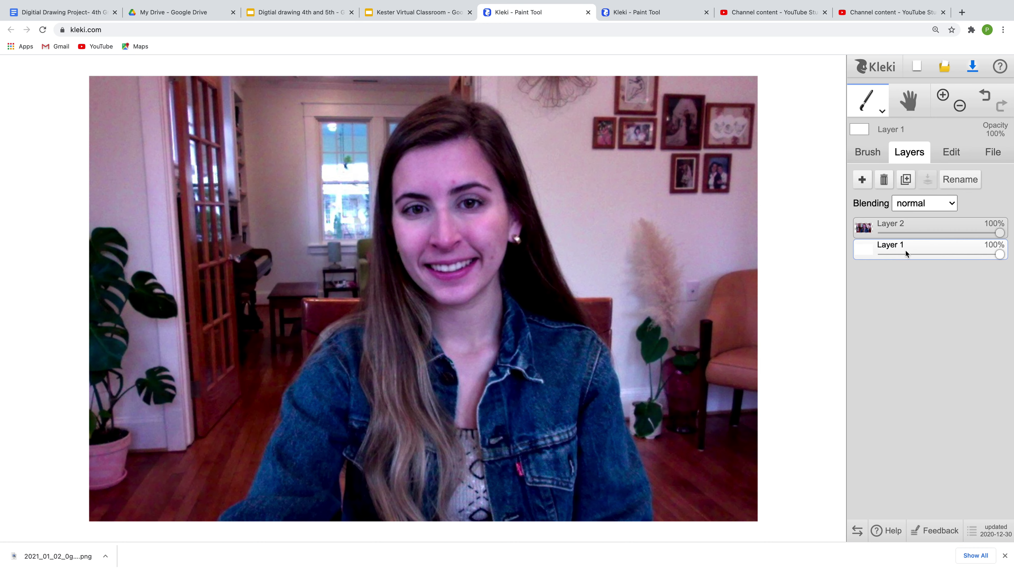
pyautogui.moveTo(905, 252); pyautogui.dragTo(905, 225)
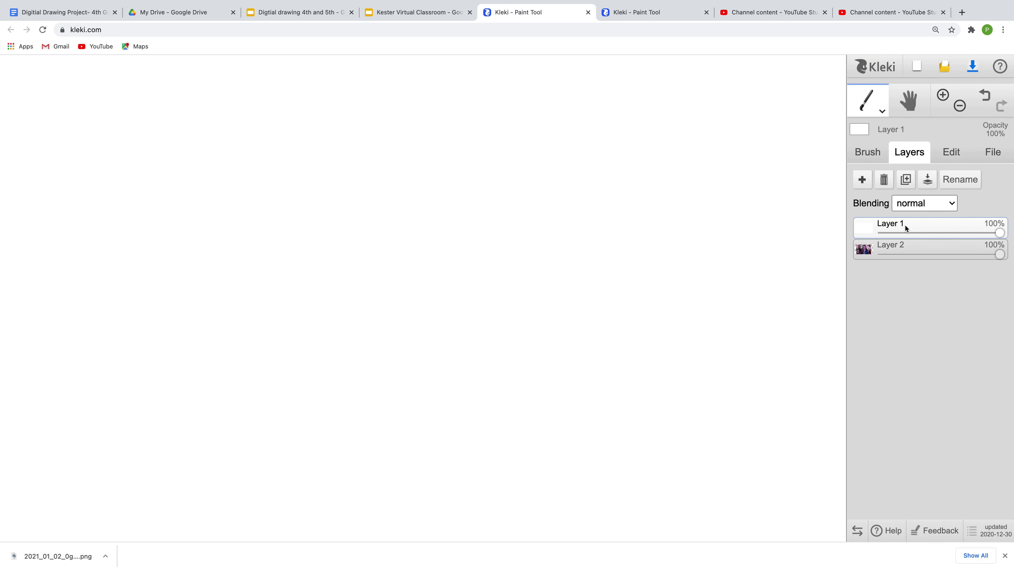
pyautogui.moveTo(904, 225)
pyautogui.mouseDown()
pyautogui.moveTo(903, 265)
pyautogui.moveTo(901, 227)
pyautogui.mouseUp()
pyautogui.moveTo(999, 232); pyautogui.dragTo(942, 235)
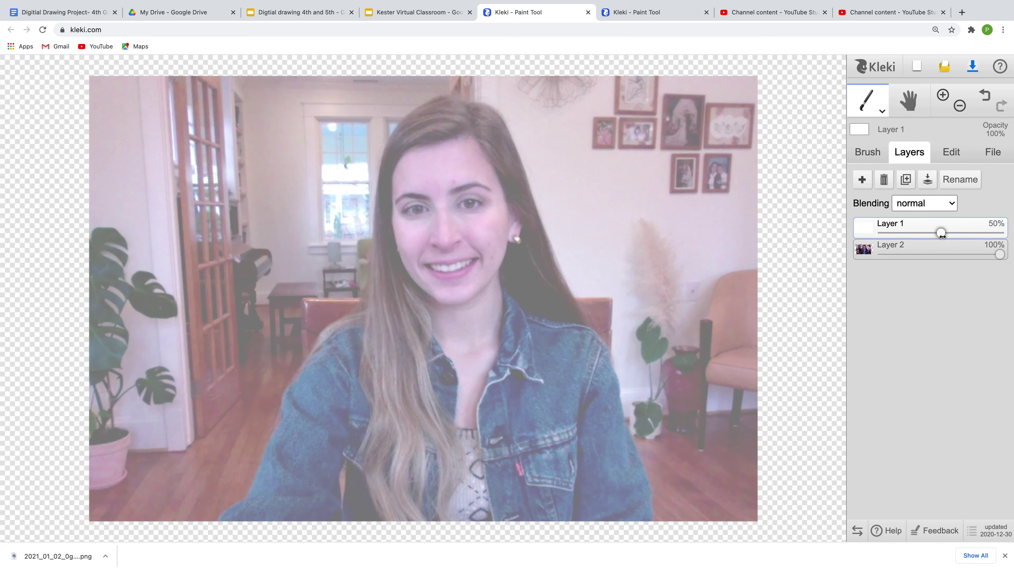
pyautogui.moveTo(483, 281); pyautogui.dragTo(569, 335)
pyautogui.click(974, 97)
# Set the brush to near-black at size 2.9.
pyautogui.click(857, 159)
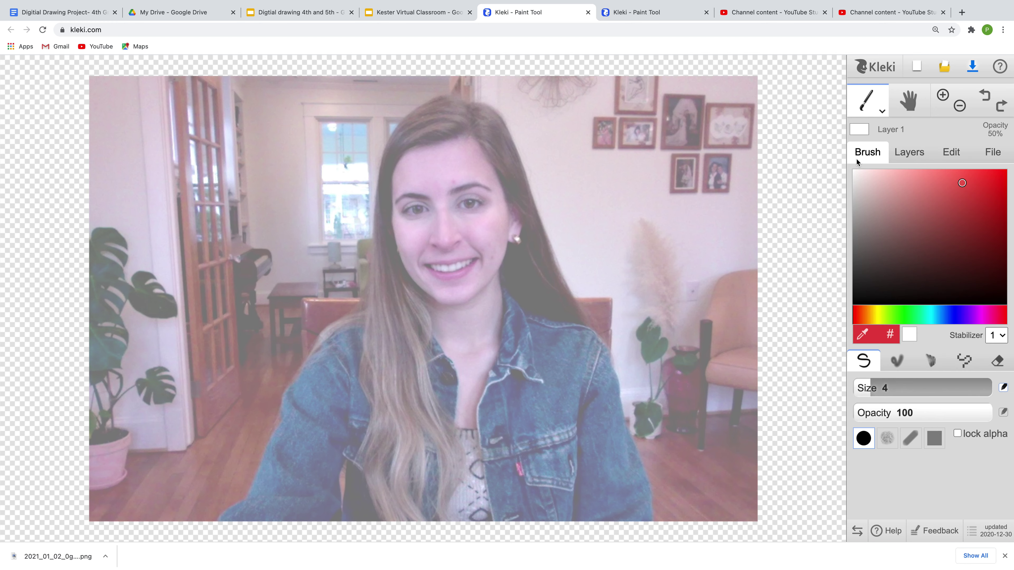
pyautogui.click(859, 286)
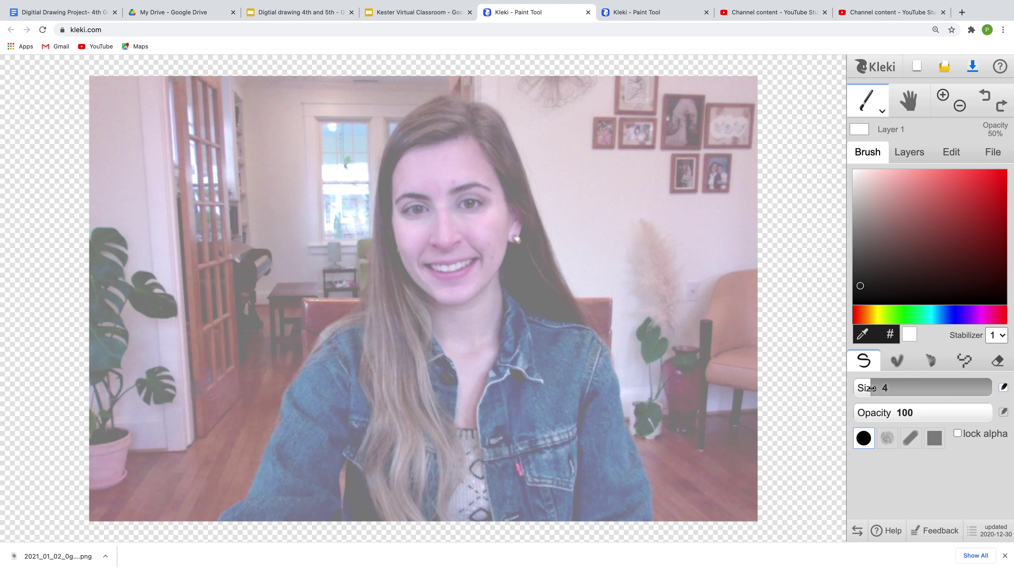
pyautogui.moveTo(870, 388); pyautogui.dragTo(864, 387)
# Trace the face outline from hairline to jawline, undoing a misplaced hairline stroke.
pyautogui.moveTo(466, 131)
pyautogui.mouseDown()
pyautogui.moveTo(409, 150)
pyautogui.moveTo(395, 168)
pyautogui.moveTo(382, 247)
pyautogui.mouseUp()
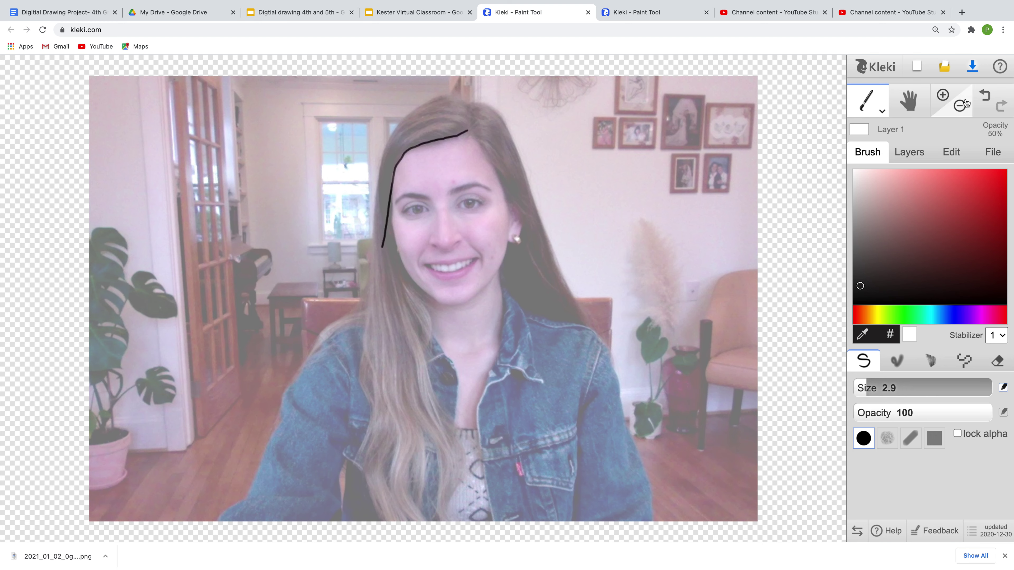
pyautogui.click(984, 96)
pyautogui.moveTo(431, 298)
pyautogui.mouseDown()
pyautogui.moveTo(398, 258)
pyautogui.moveTo(390, 185)
pyautogui.moveTo(407, 149)
pyautogui.moveTo(470, 136)
pyautogui.moveTo(504, 196)
pyautogui.moveTo(508, 223)
pyautogui.moveTo(501, 271)
pyautogui.moveTo(466, 299)
pyautogui.mouseUp()
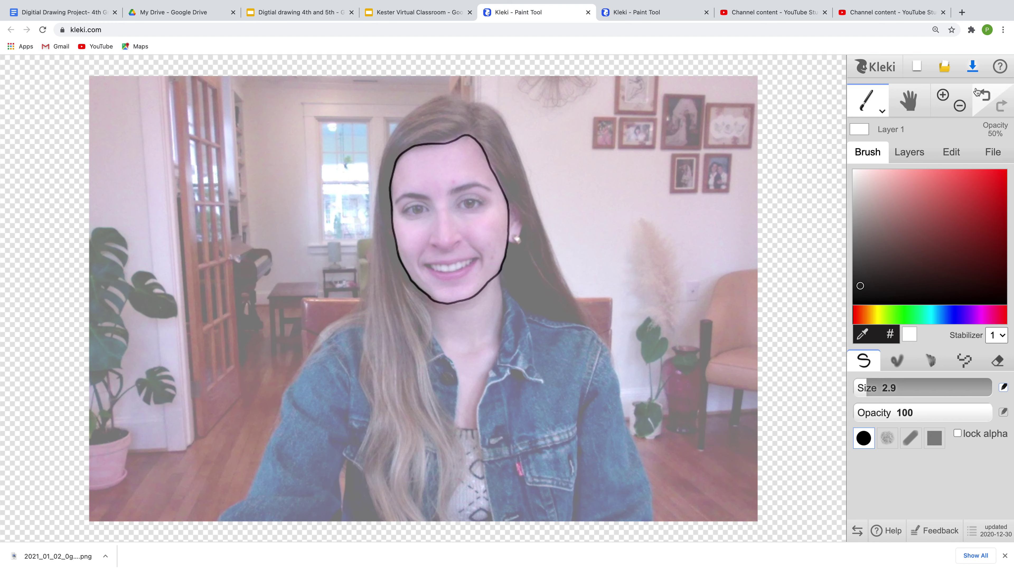
# Zoom in on the face and thin the brush to size 2.1.
pyautogui.click(942, 95)
pyautogui.click(942, 95)
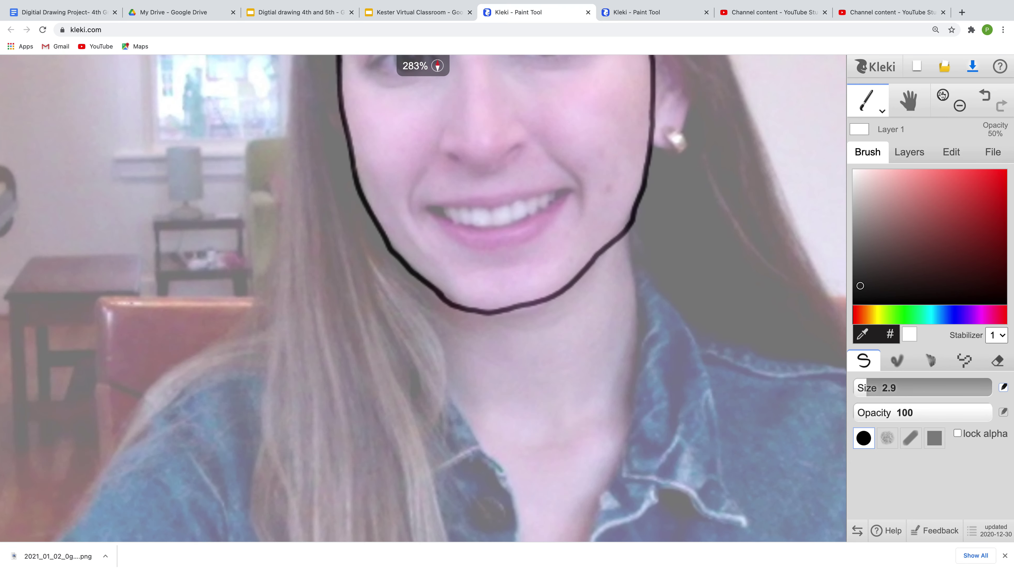
pyautogui.click(909, 100)
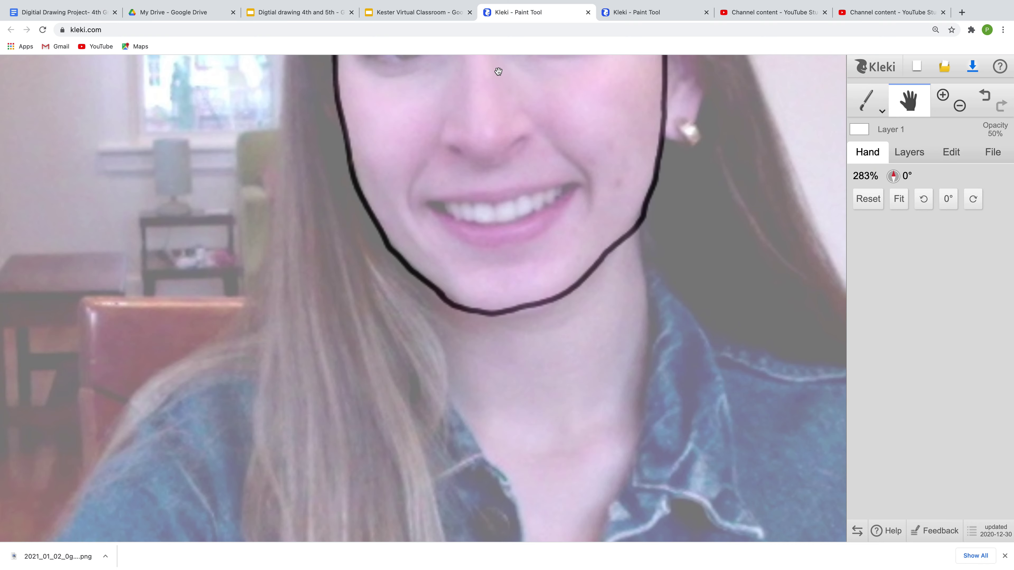
pyautogui.moveTo(516, 86); pyautogui.dragTo(400, 283)
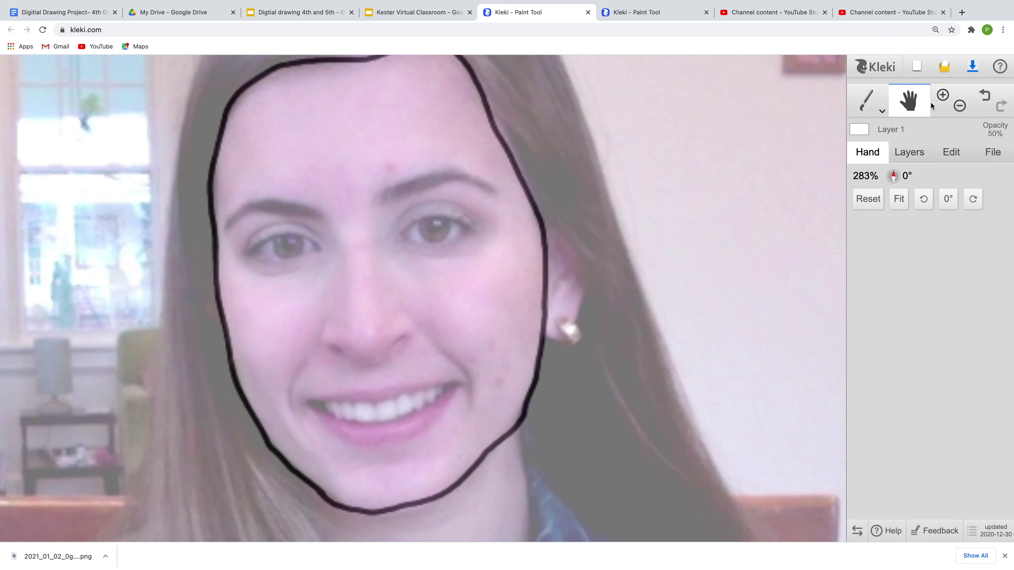
pyautogui.click(871, 100)
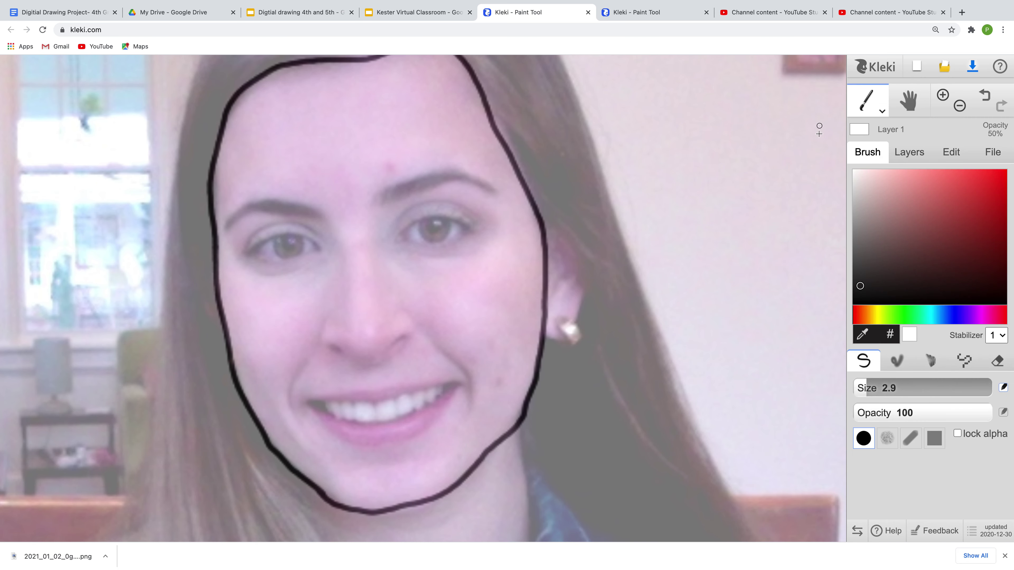
pyautogui.moveTo(869, 391); pyautogui.dragTo(864, 391)
# Trace the right eye and eyelid crease, then redraw the eyebrow above it.
pyautogui.moveTo(395, 241)
pyautogui.mouseDown()
pyautogui.moveTo(439, 218)
pyautogui.moveTo(468, 229)
pyautogui.moveTo(442, 244)
pyautogui.moveTo(400, 242)
pyautogui.moveTo(420, 222)
pyautogui.moveTo(421, 239)
pyautogui.moveTo(448, 222)
pyautogui.mouseUp()
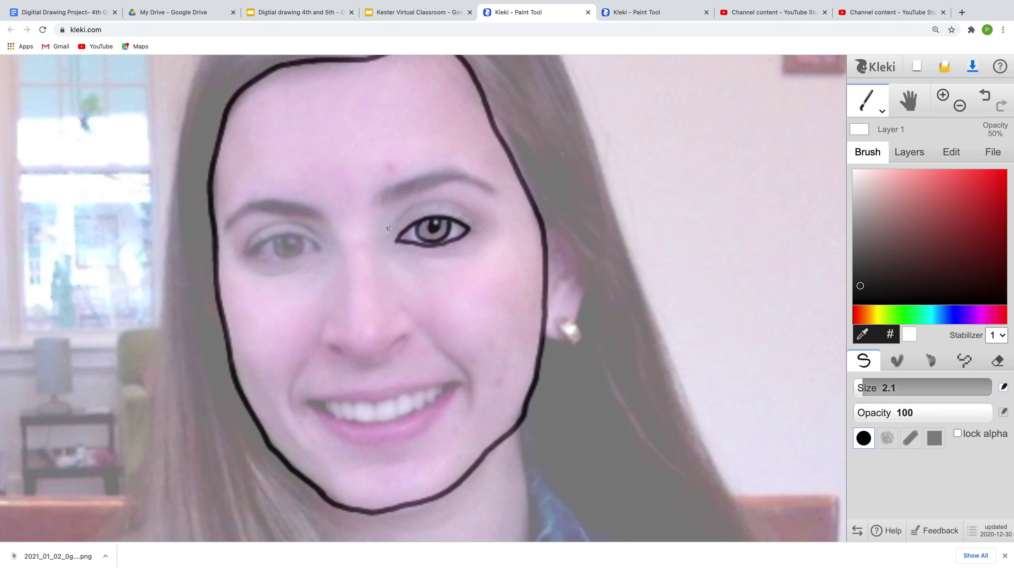
pyautogui.moveTo(387, 230)
pyautogui.mouseDown()
pyautogui.moveTo(430, 201)
pyautogui.moveTo(478, 221)
pyautogui.mouseUp()
pyautogui.moveTo(377, 188)
pyautogui.mouseDown()
pyautogui.moveTo(386, 204)
pyautogui.moveTo(449, 179)
pyautogui.moveTo(504, 195)
pyautogui.moveTo(456, 172)
pyautogui.moveTo(377, 187)
pyautogui.mouseUp()
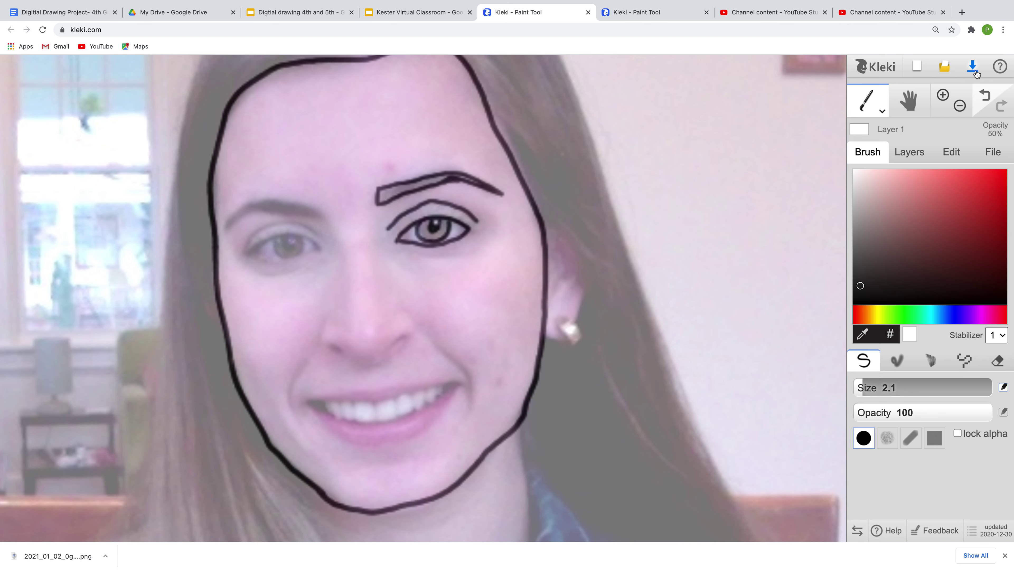
pyautogui.click(985, 97)
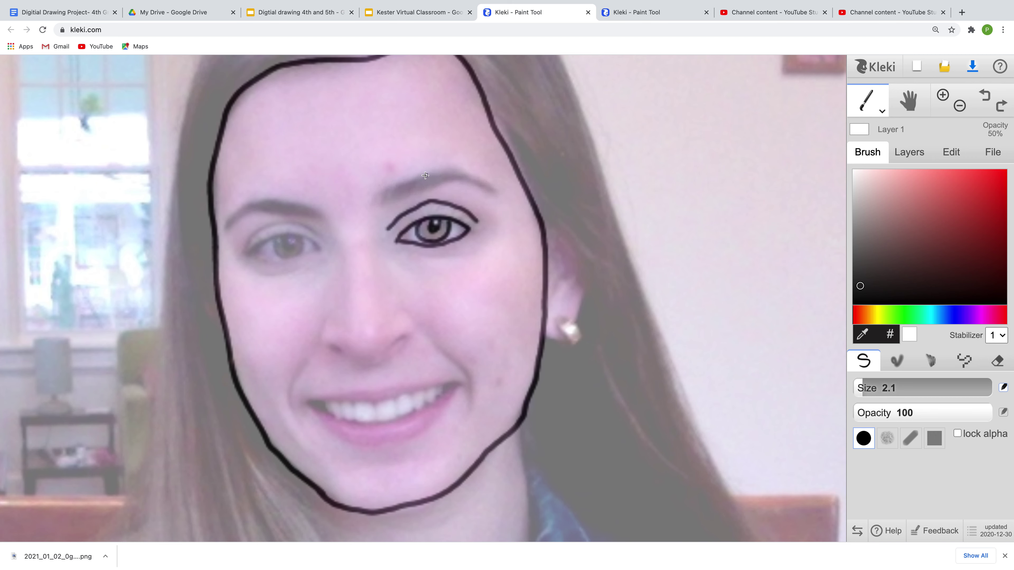
pyautogui.moveTo(380, 206)
pyautogui.mouseDown()
pyautogui.moveTo(454, 183)
pyautogui.moveTo(492, 193)
pyautogui.moveTo(439, 173)
pyautogui.moveTo(382, 204)
pyautogui.mouseUp()
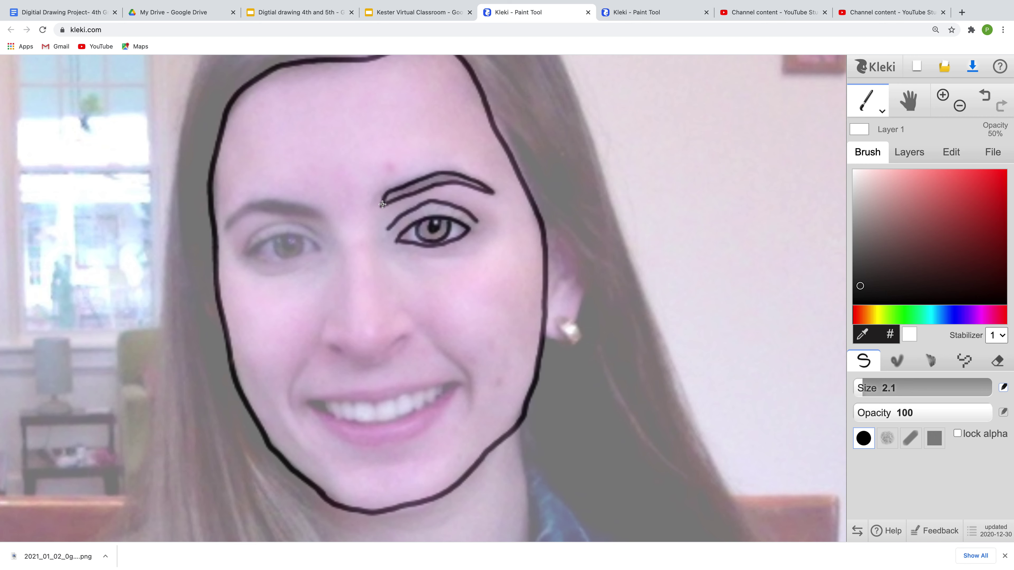
# Zoom out to 100%, pan the whole selfie into view, and view the finished example tab.
pyautogui.click(960, 106)
pyautogui.click(959, 105)
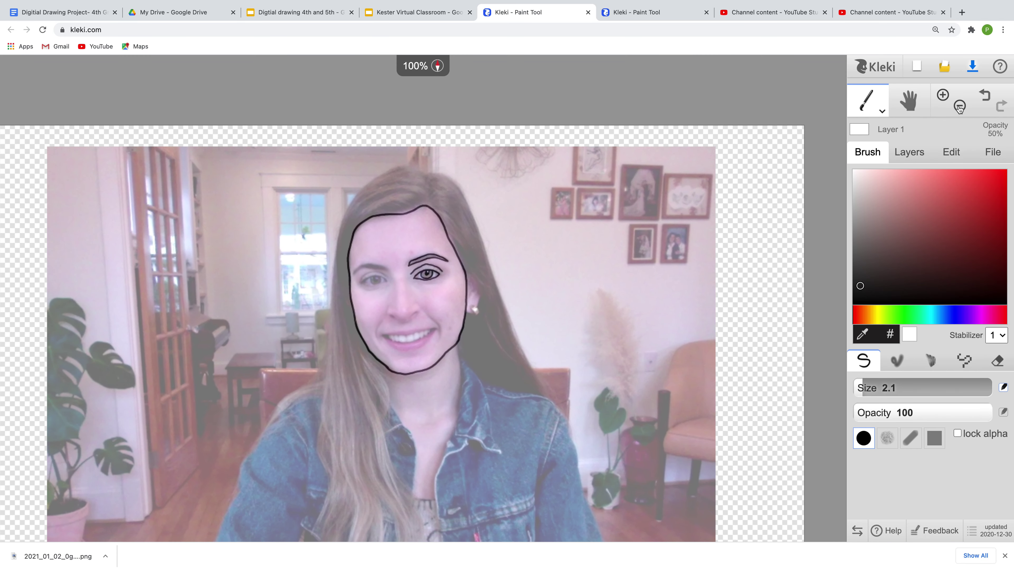
pyautogui.click(908, 100)
pyautogui.moveTo(618, 234); pyautogui.dragTo(623, 163)
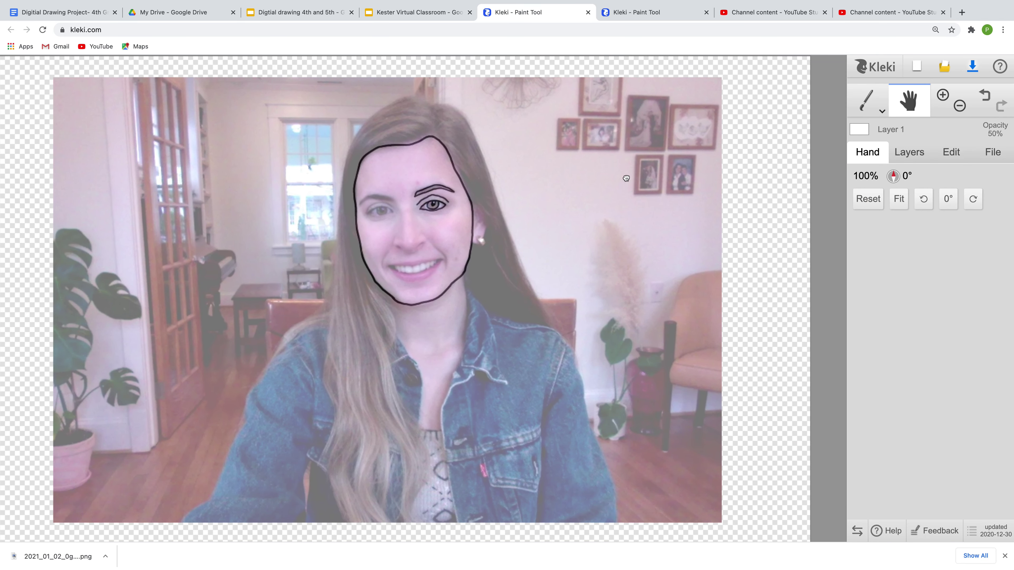
pyautogui.click(622, 16)
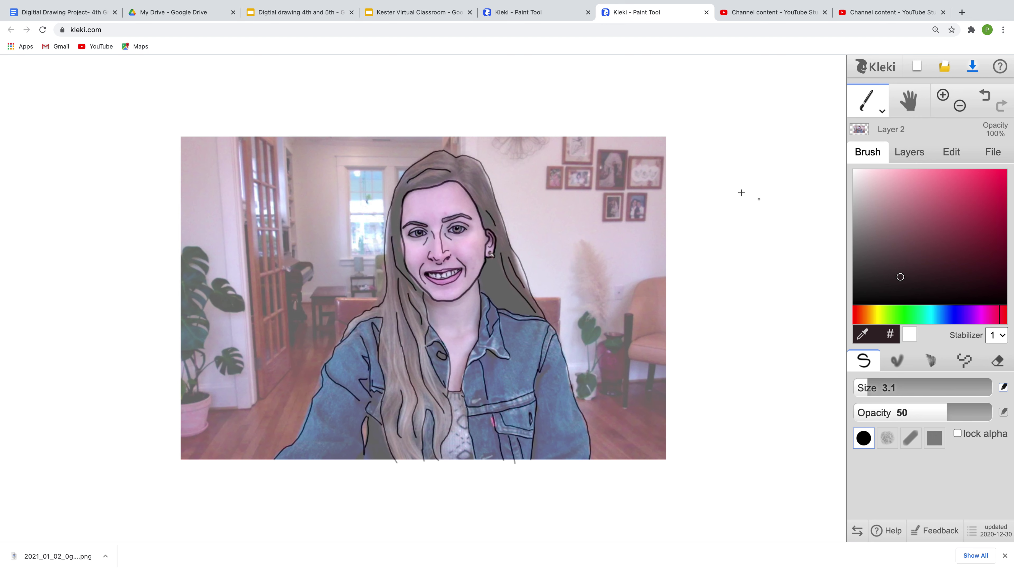
# Back in the tracing tab, check the Layer 1 and Layer 2 thumbnails and close the downloads bar.
pyautogui.click(508, 18)
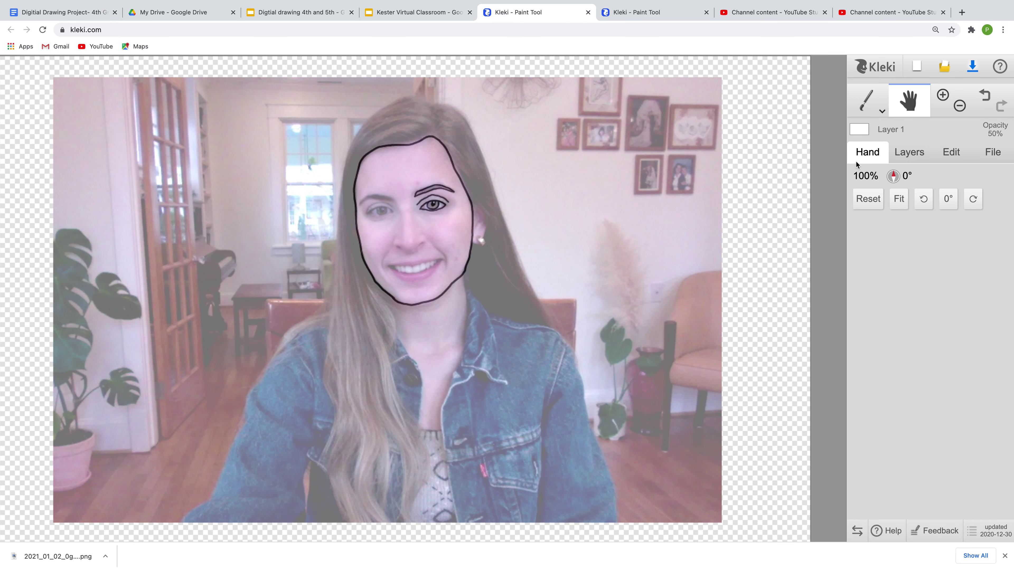
pyautogui.click(897, 155)
pyautogui.moveTo(868, 255)
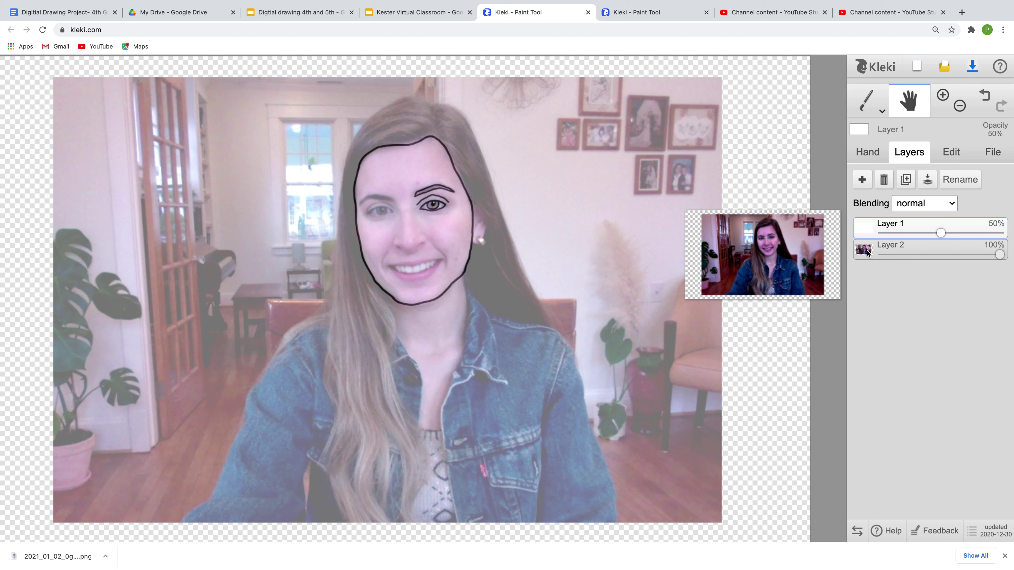
pyautogui.moveTo(868, 232)
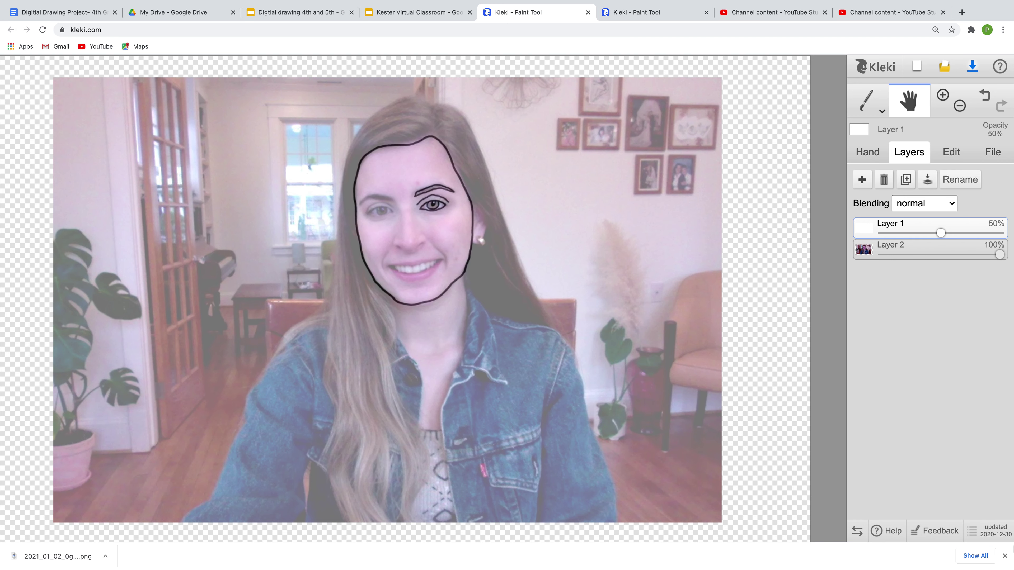
pyautogui.click(1004, 556)
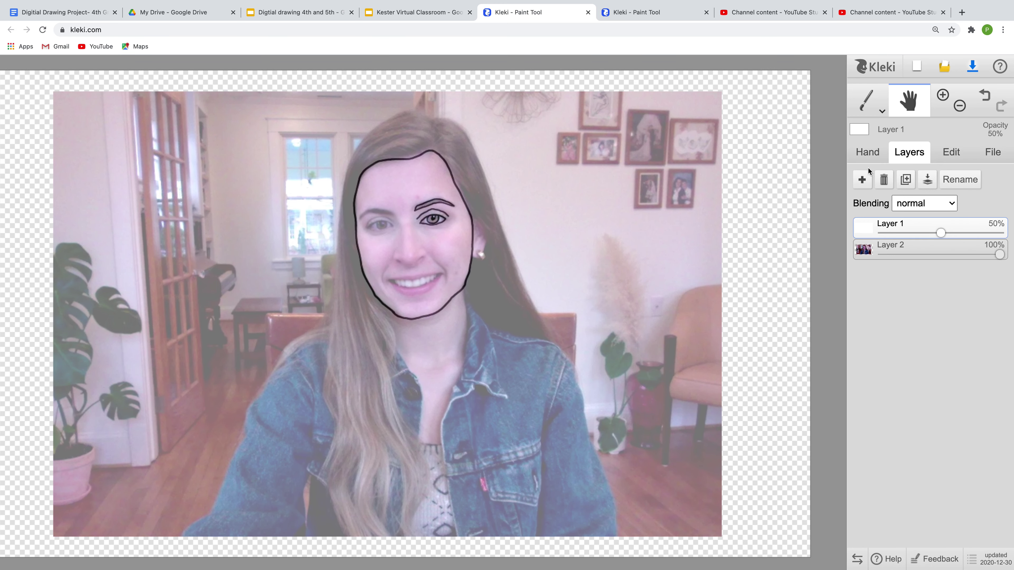
# Export both layers as separate PNGs using Save Layers in the File tab.
pyautogui.click(863, 108)
pyautogui.click(988, 158)
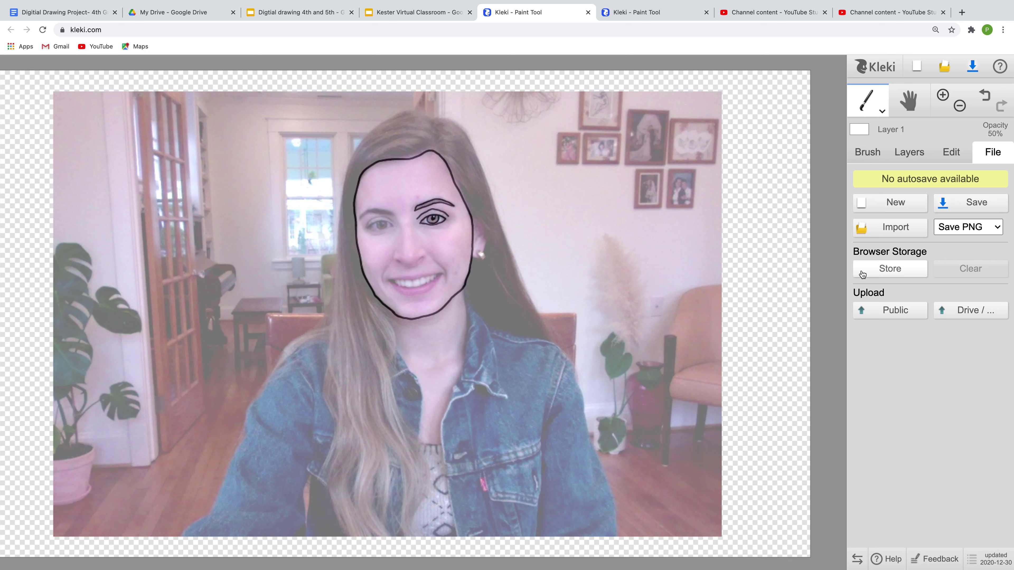
pyautogui.click(981, 228)
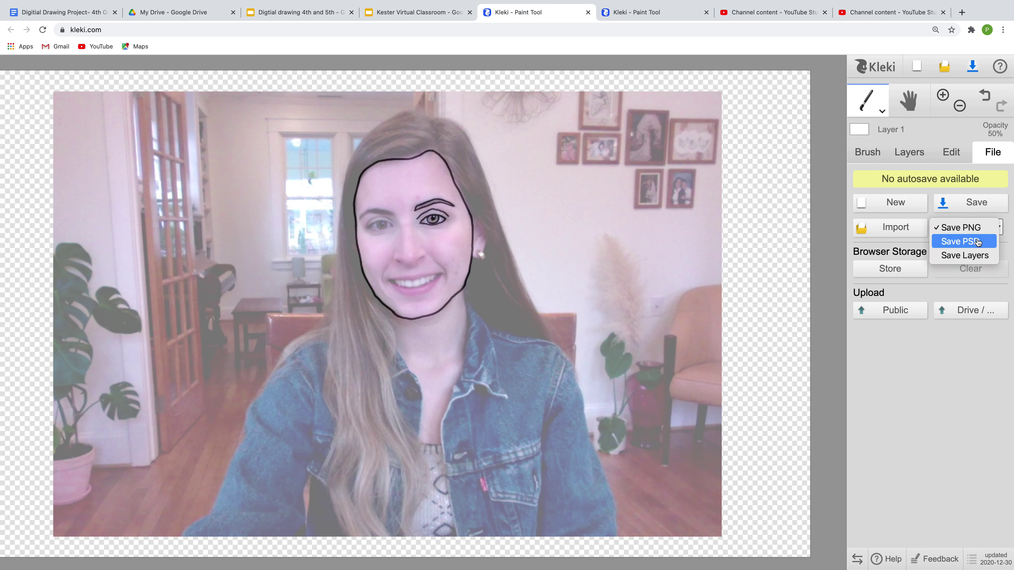
pyautogui.click(973, 255)
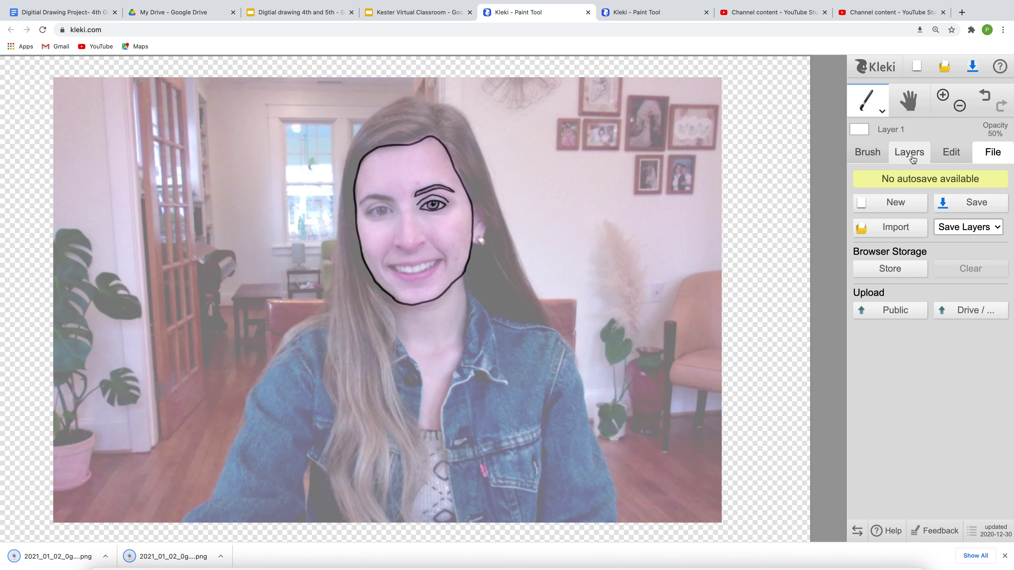
pyautogui.click(911, 159)
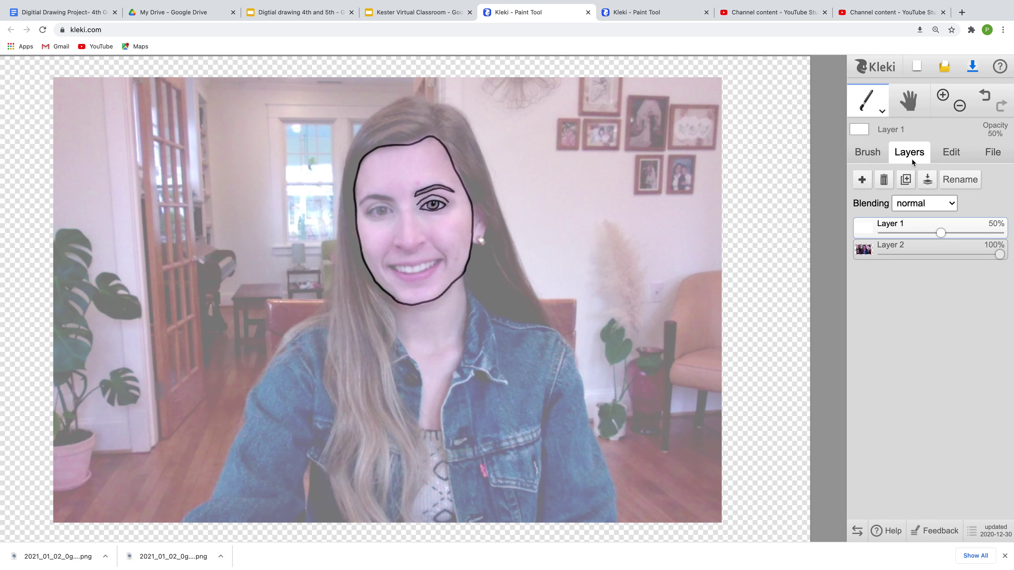
pyautogui.click(992, 152)
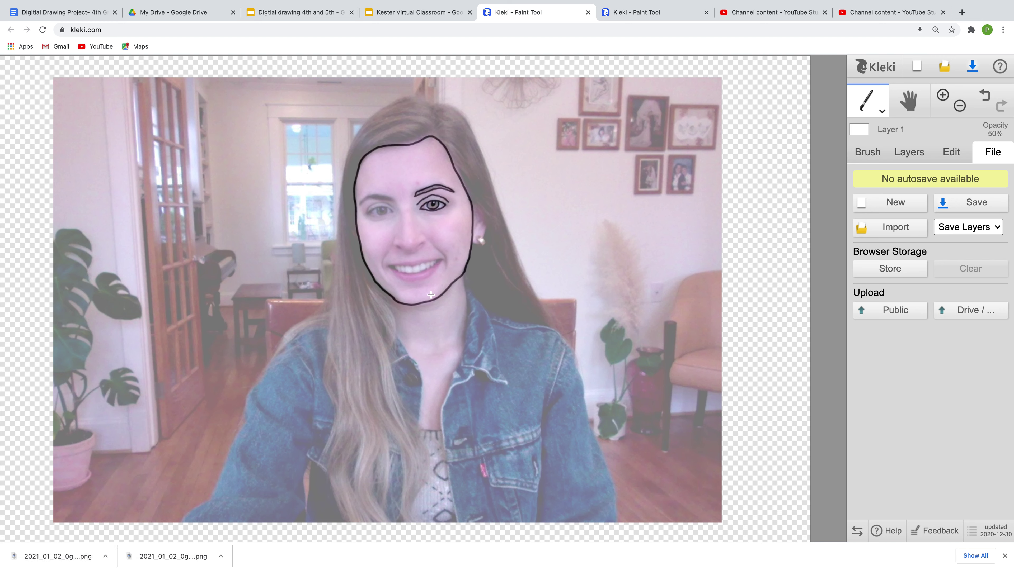
# Move the two downloaded layer PNGs into the digital drawing folder and open it.
pyautogui.moveTo(5, 3)
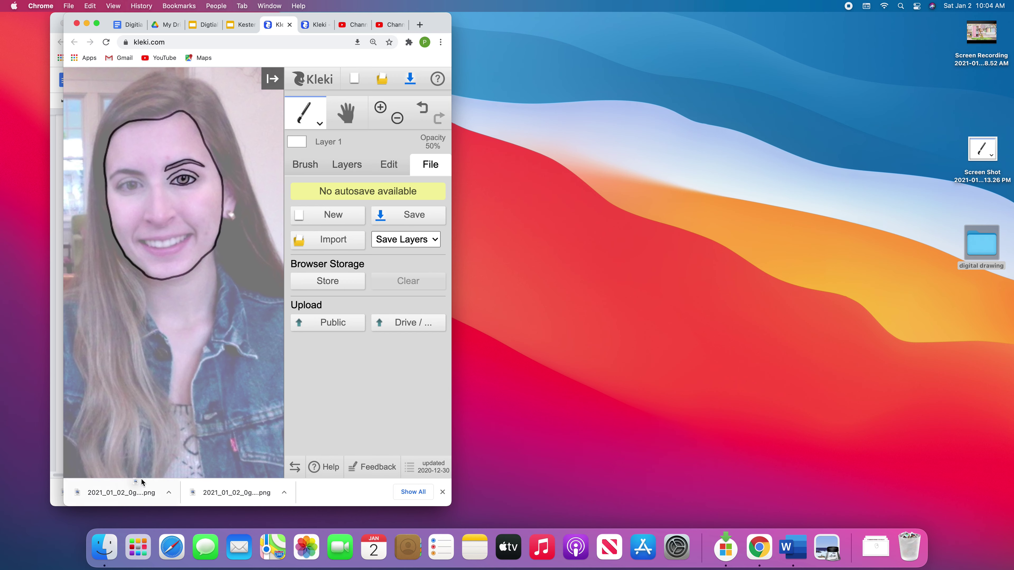
pyautogui.moveTo(104, 500)
pyautogui.mouseDown()
pyautogui.moveTo(612, 286)
pyautogui.moveTo(982, 250)
pyautogui.mouseUp()
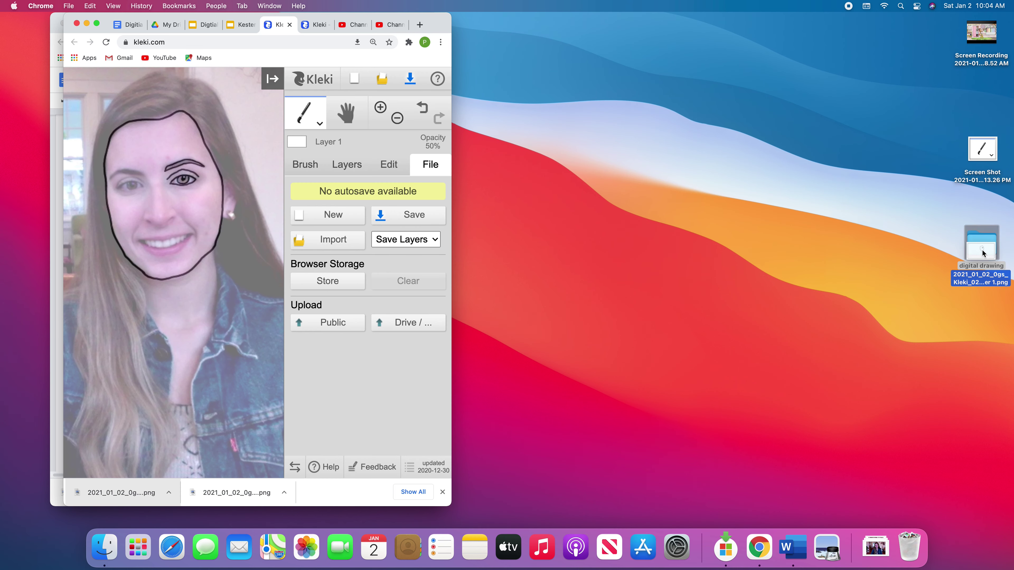
pyautogui.moveTo(251, 498)
pyautogui.mouseDown()
pyautogui.moveTo(368, 408)
pyautogui.moveTo(874, 242)
pyautogui.moveTo(991, 244)
pyautogui.mouseUp()
pyautogui.doubleClick(989, 245)
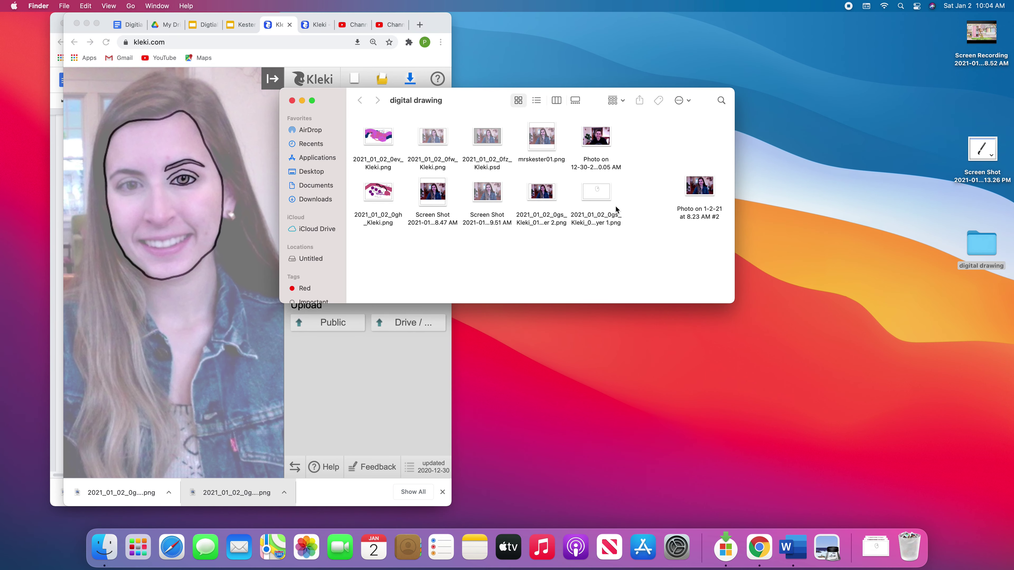
# Check the saved outline and selfie PNGs, then bring the Kleki window back to the front.
pyautogui.click(588, 198)
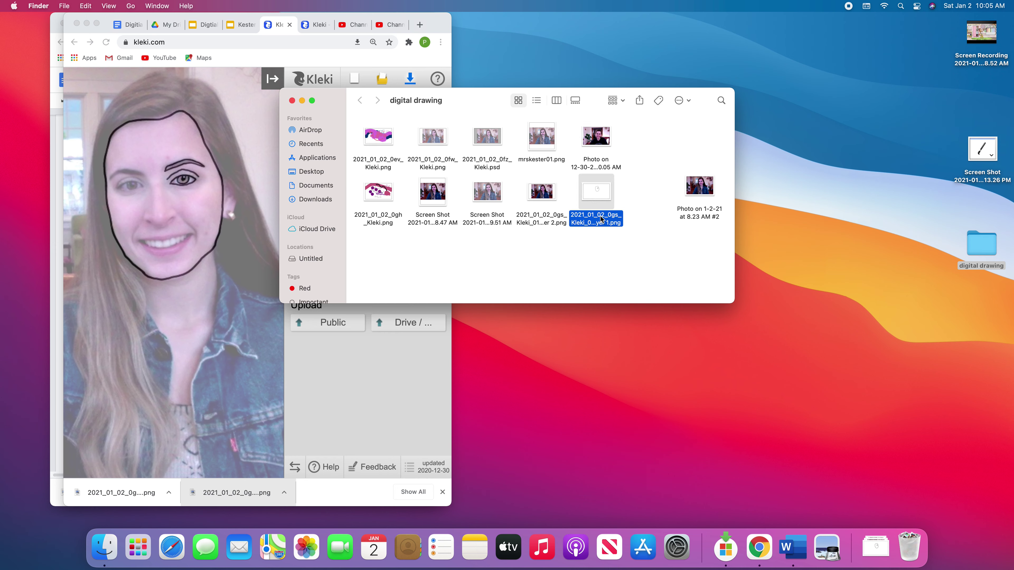
pyautogui.click(546, 194)
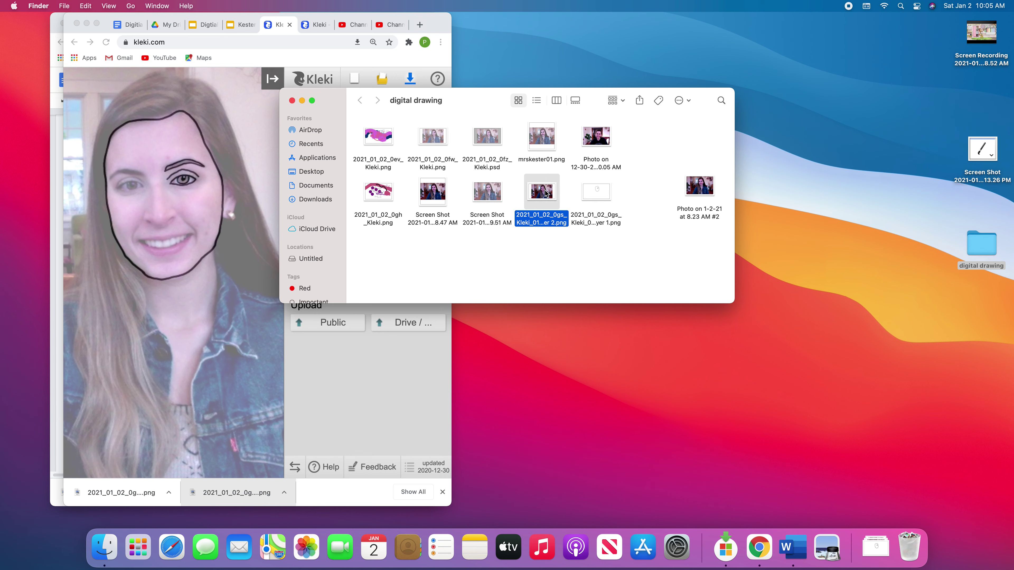
pyautogui.click(592, 195)
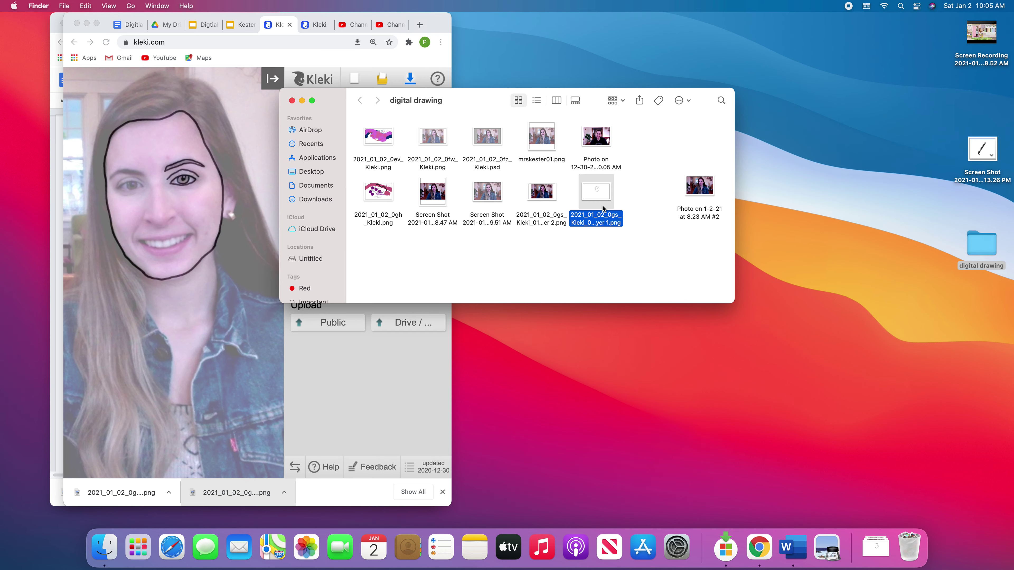
pyautogui.click(252, 106)
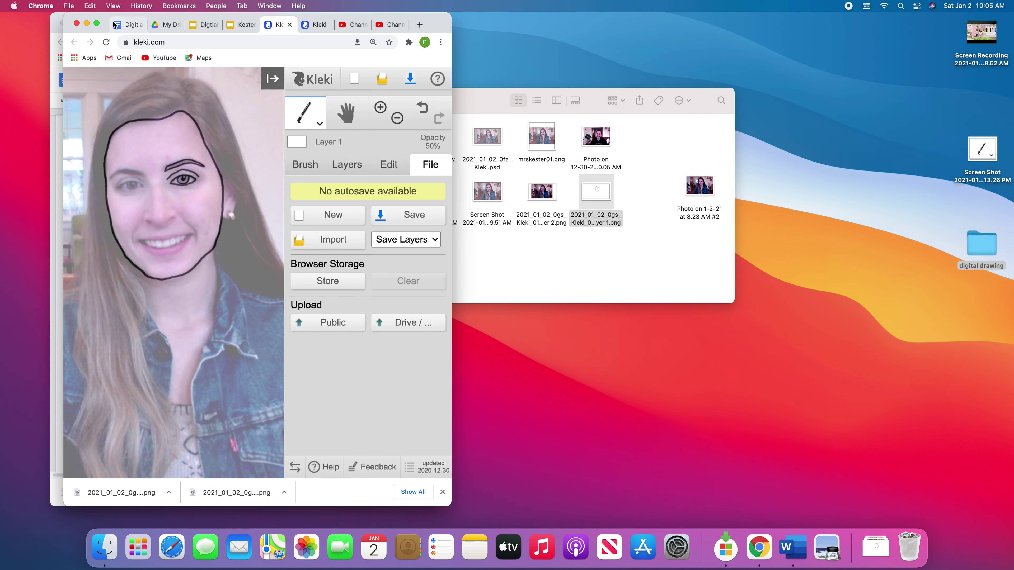
# Go full screen and create a new blank 1367 × 787 canvas.
pyautogui.click(98, 24)
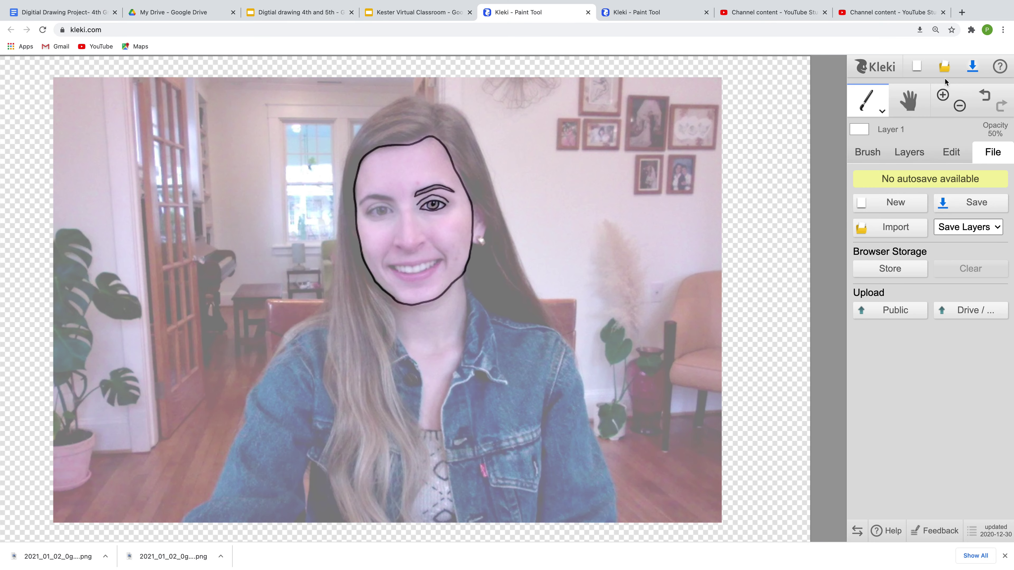
pyautogui.click(916, 66)
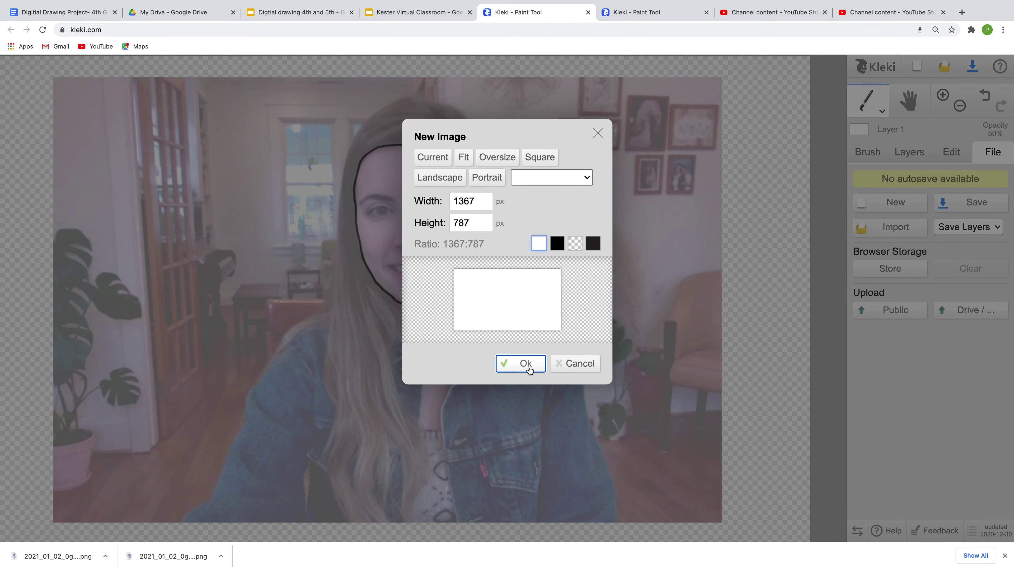
pyautogui.click(526, 364)
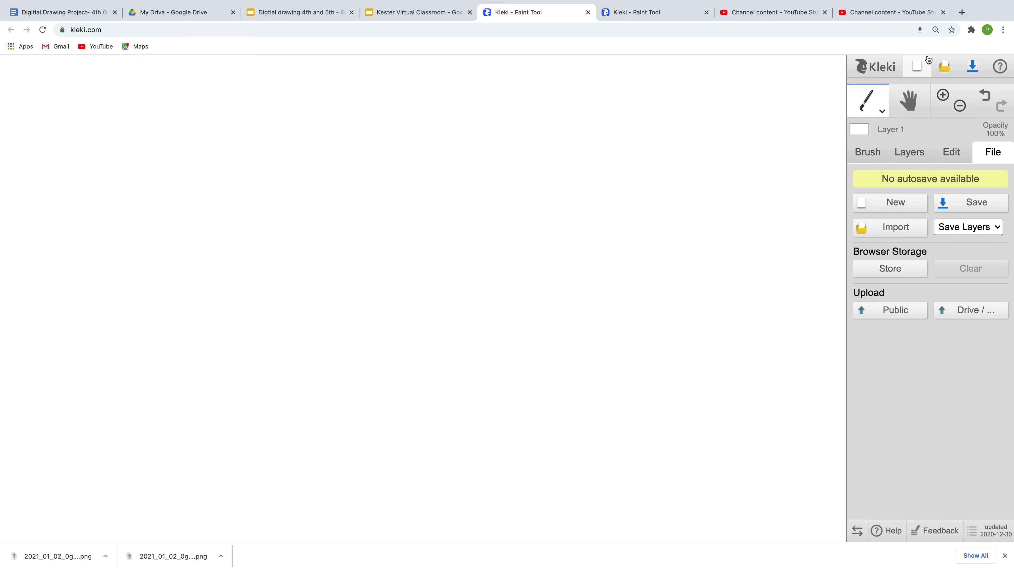
# Import the saved face-outline PNG as a separate layer.
pyautogui.click(944, 68)
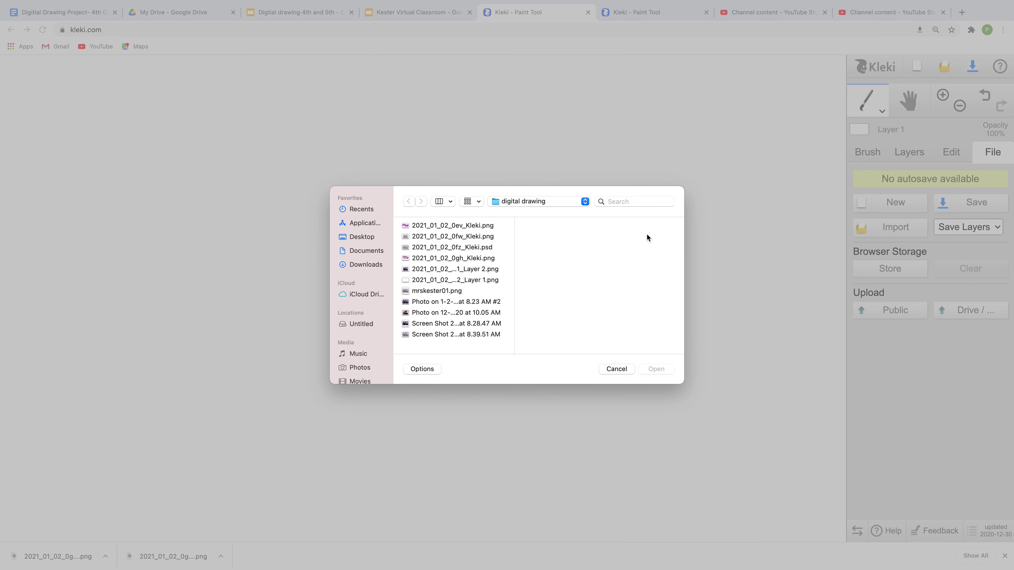
pyautogui.click(453, 281)
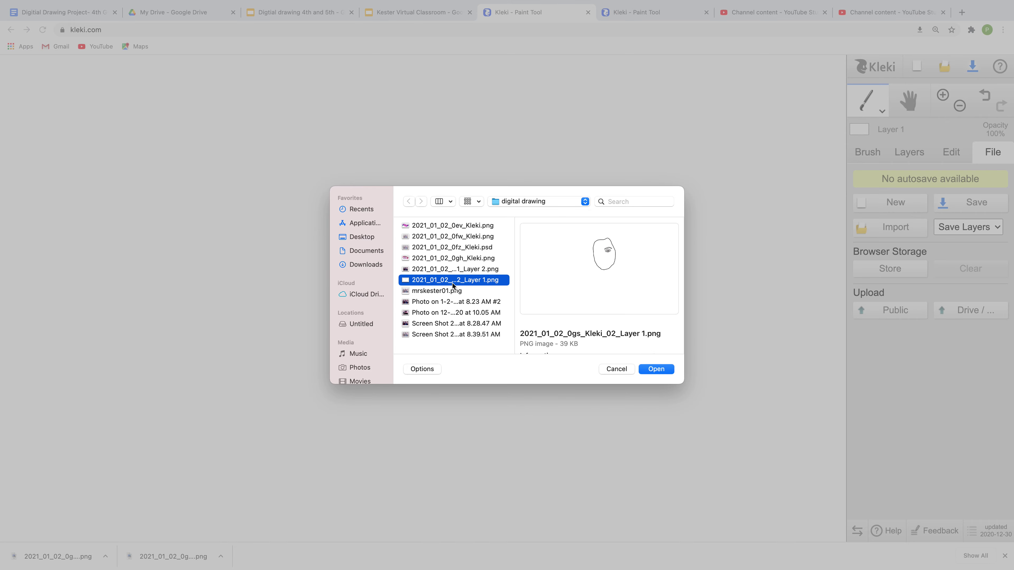
pyautogui.click(651, 369)
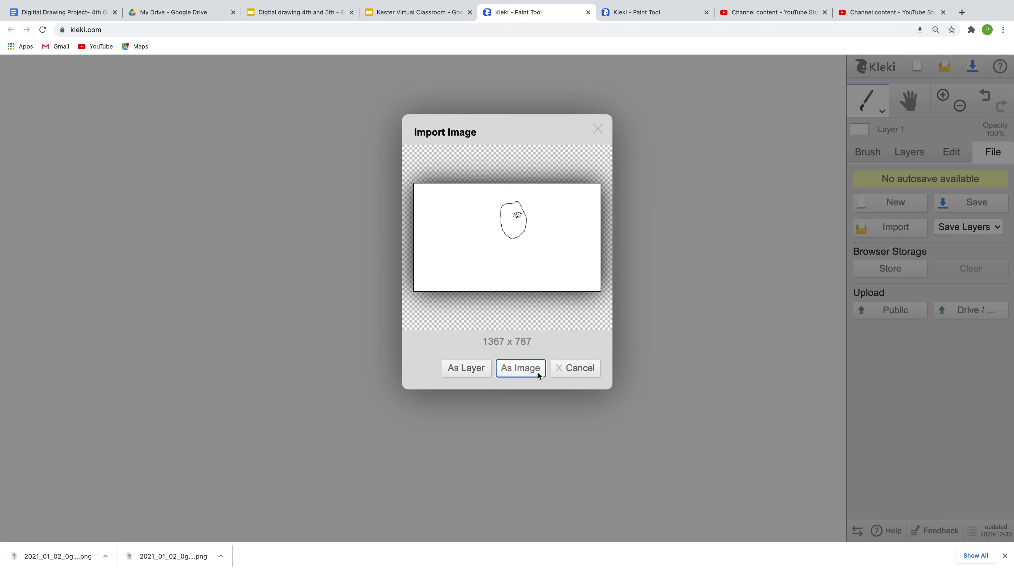
pyautogui.click(465, 373)
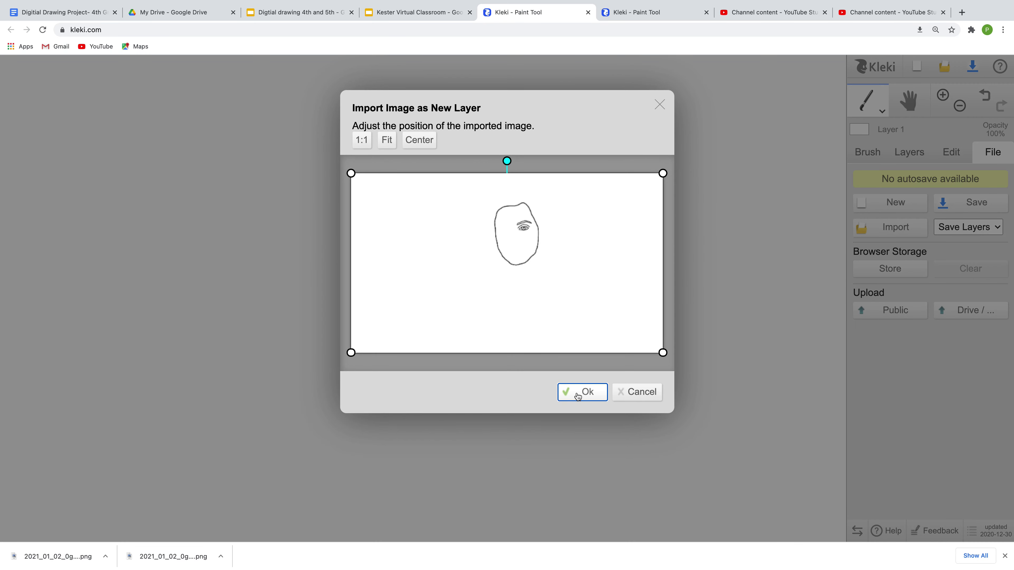
pyautogui.click(578, 394)
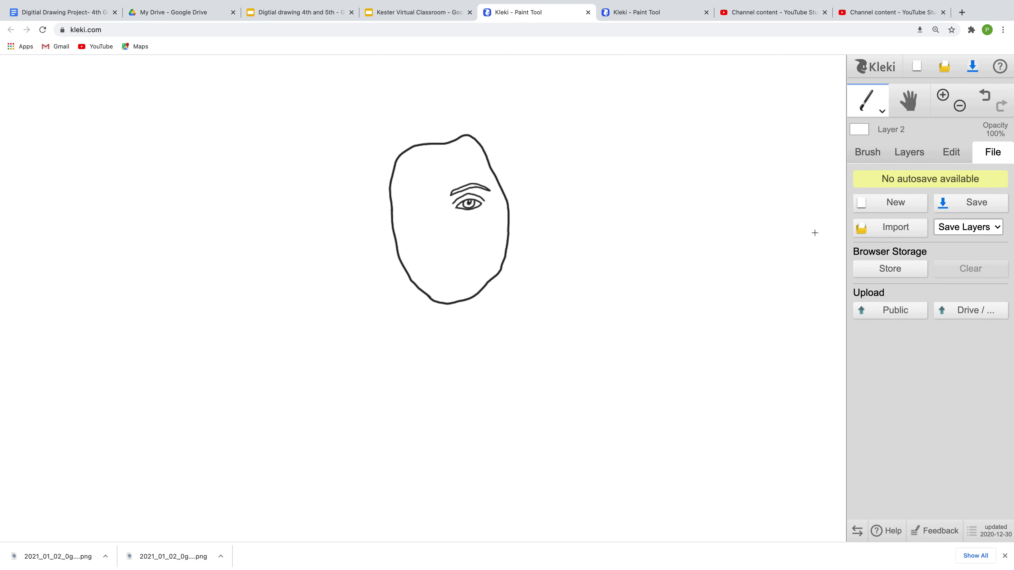
# Import the selfie 'Photo on 1-2-21 at 8.23 AM #2' as new Layer 3 above the outline.
pyautogui.click(945, 70)
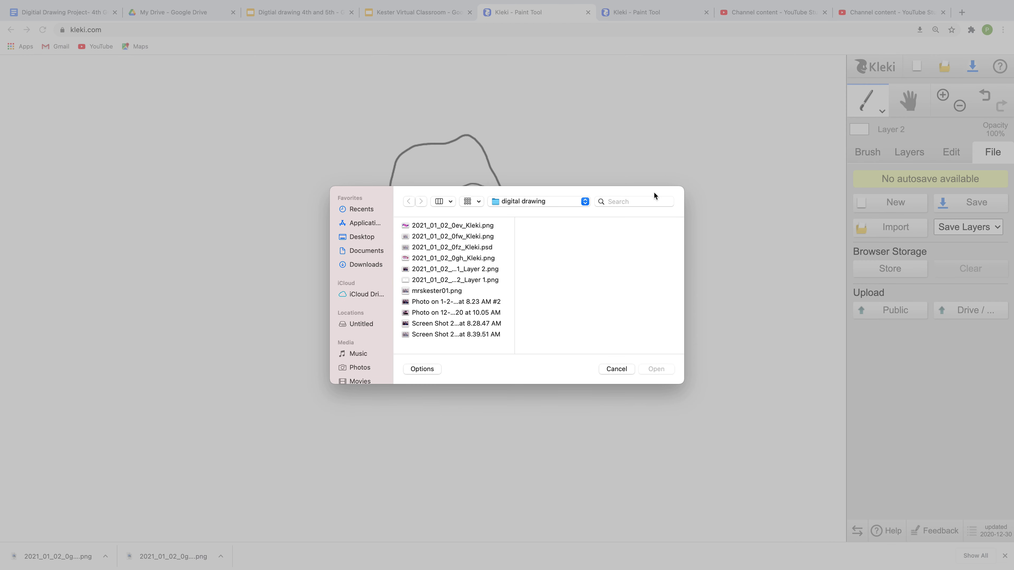
pyautogui.click(483, 271)
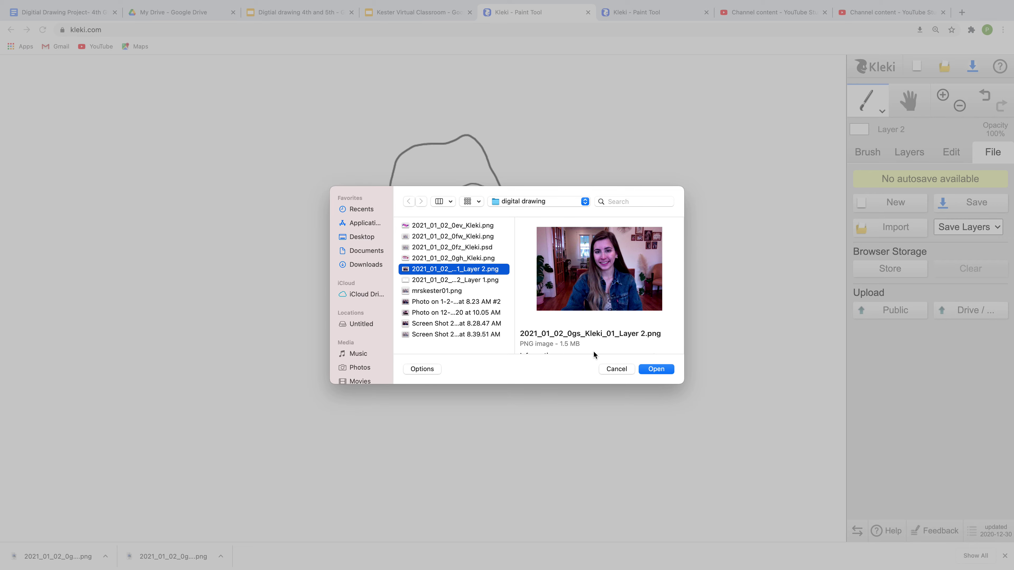
pyautogui.click(483, 303)
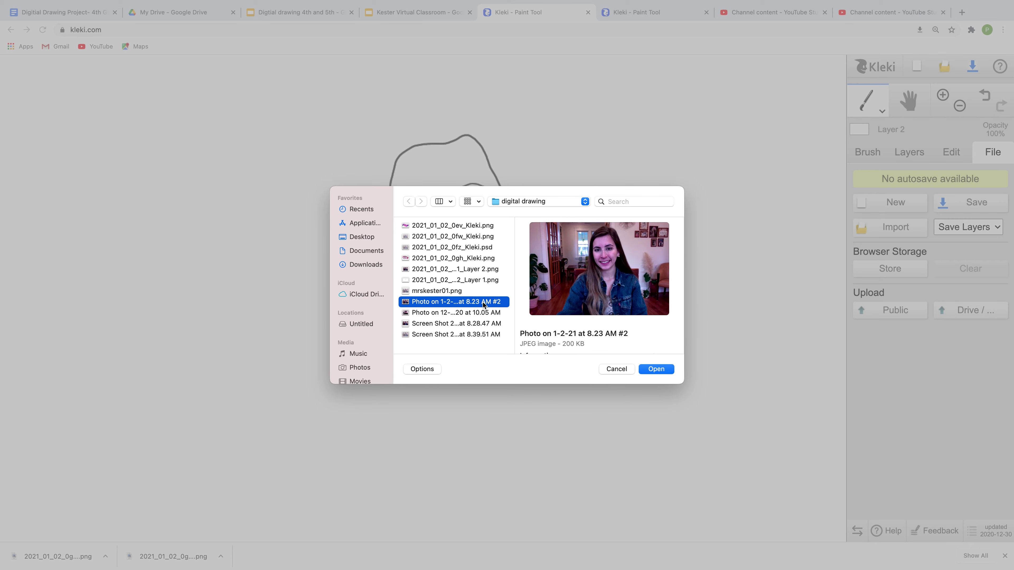
pyautogui.click(659, 369)
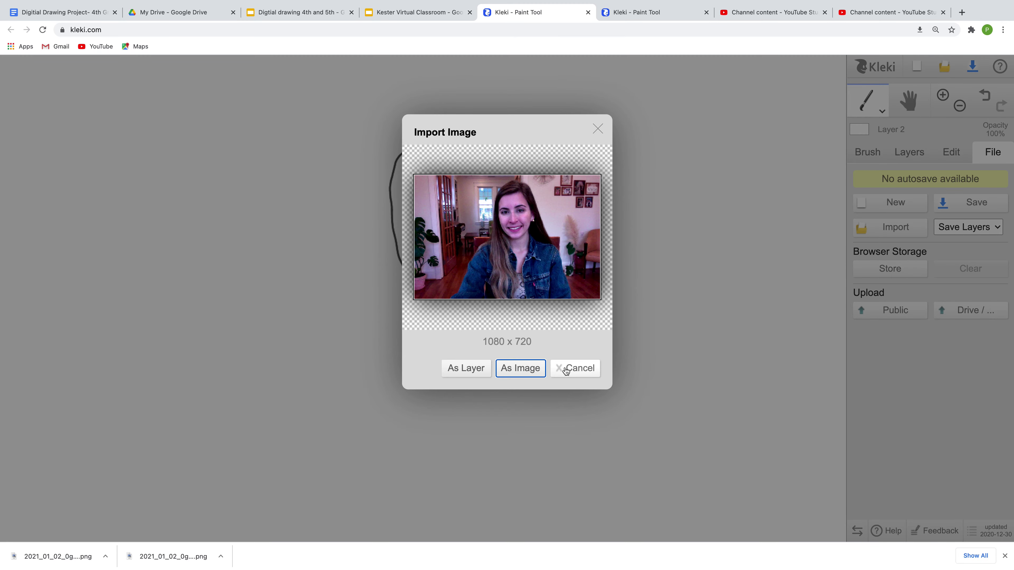
pyautogui.click(473, 369)
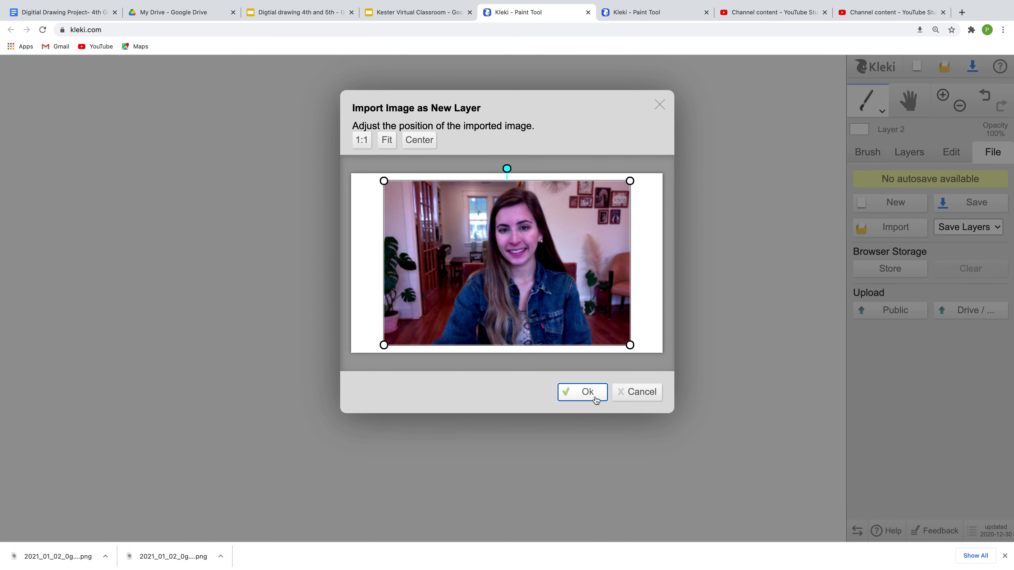
pyautogui.click(590, 395)
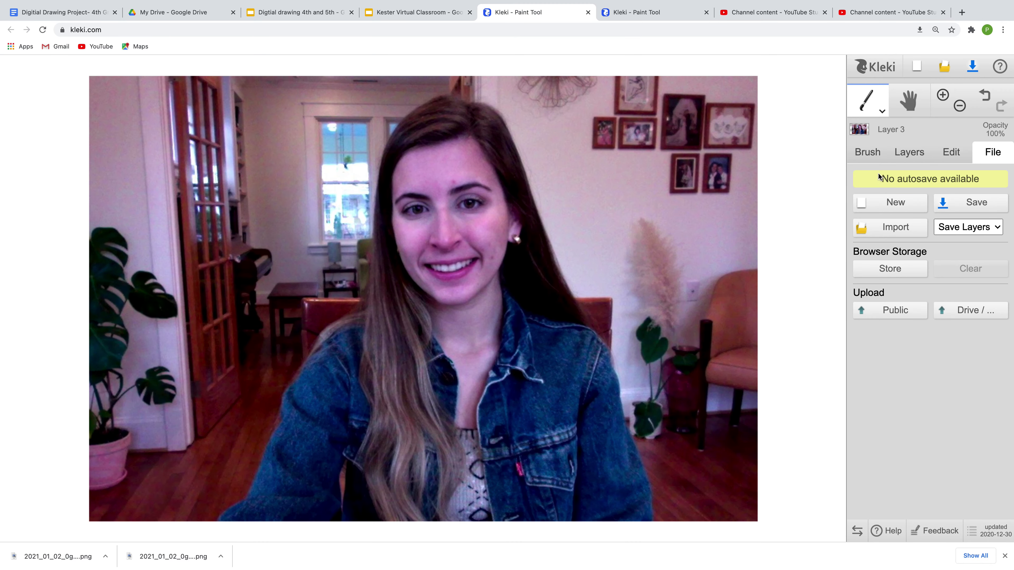
# Fade photo Layer 3 to 50% opacity and delete the blank Layer 1.
pyautogui.click(903, 158)
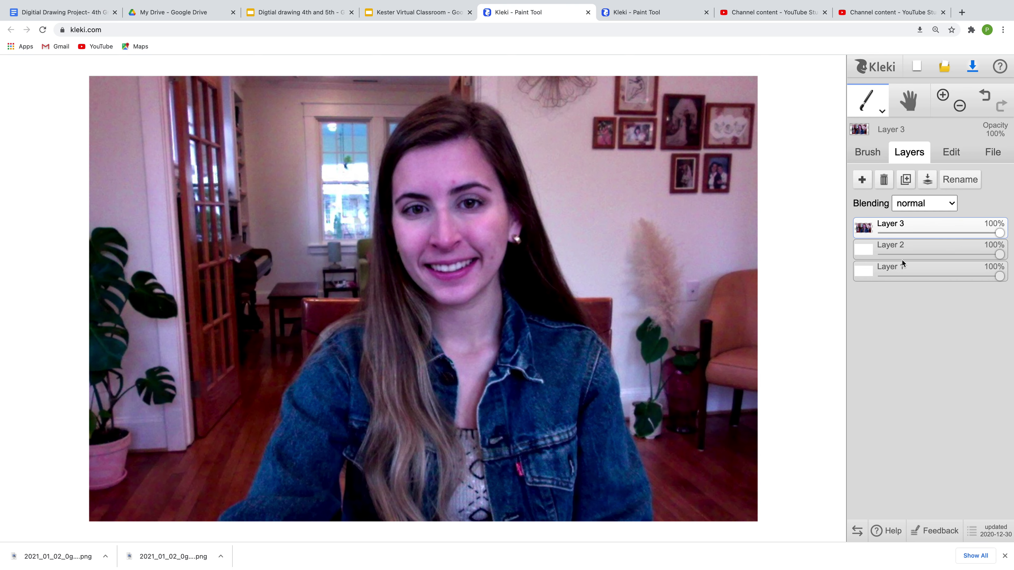
pyautogui.moveTo(1001, 232)
pyautogui.mouseDown()
pyautogui.moveTo(932, 232)
pyautogui.moveTo(941, 232)
pyautogui.mouseUp()
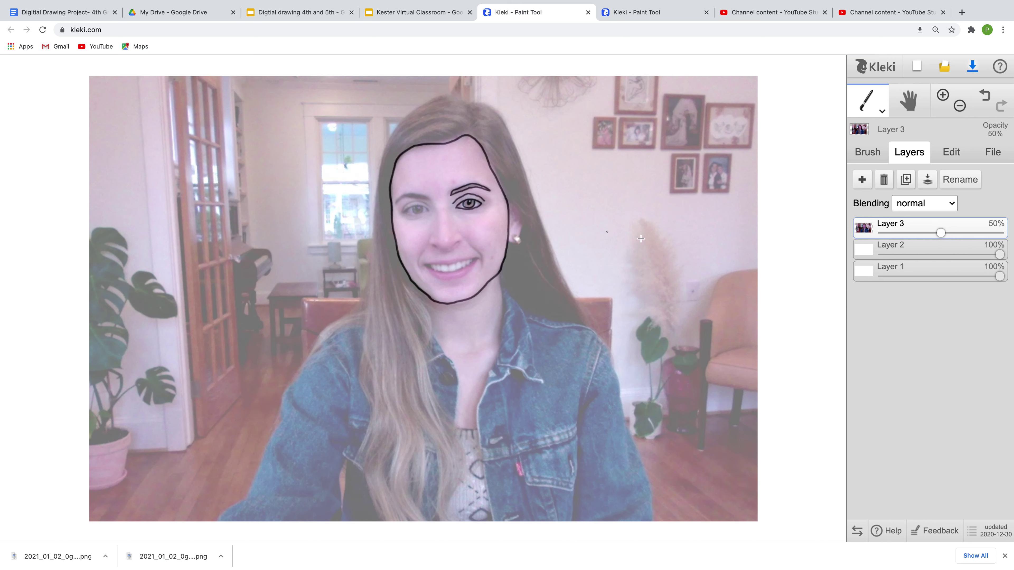
pyautogui.click(878, 278)
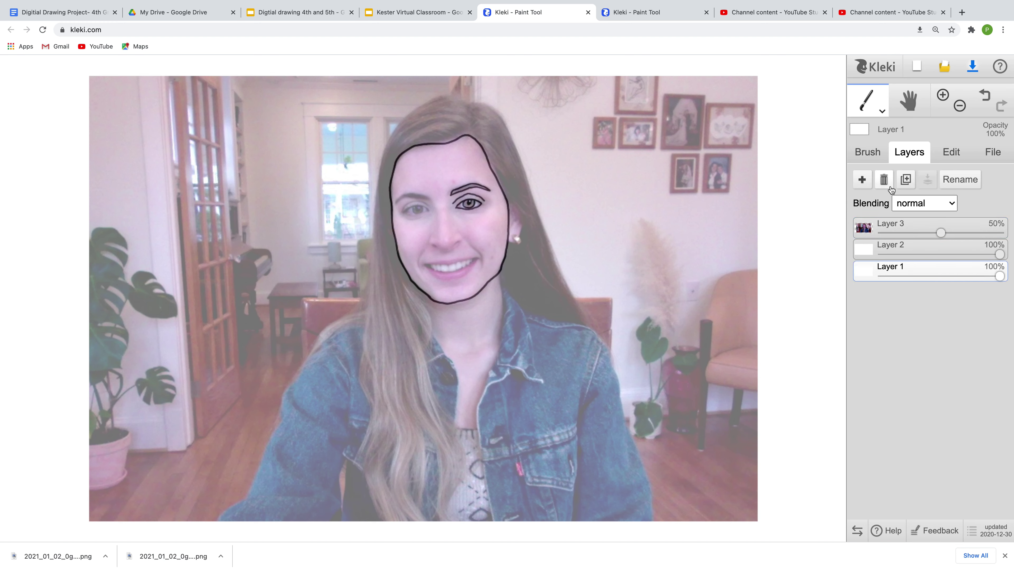
pyautogui.click(884, 180)
# Select the outline Layer 2 and draw a stroke over the left eye.
pyautogui.click(881, 231)
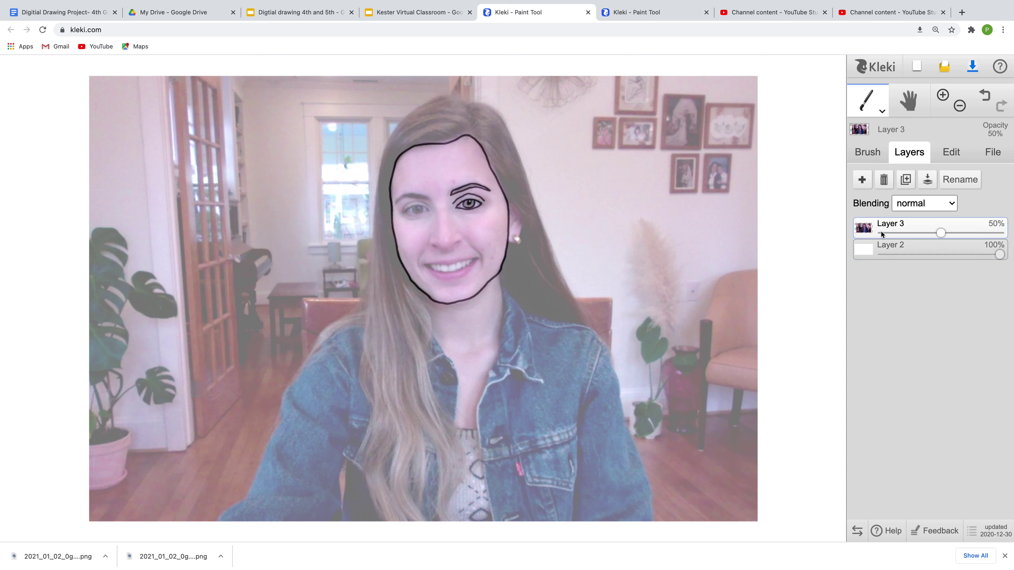
pyautogui.click(868, 255)
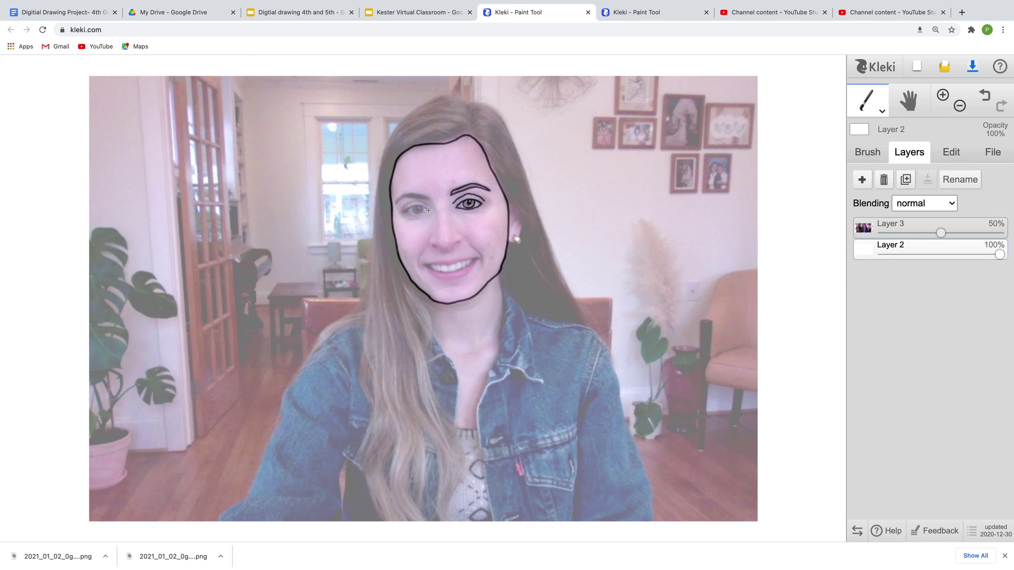
pyautogui.moveTo(428, 210); pyautogui.dragTo(403, 212)
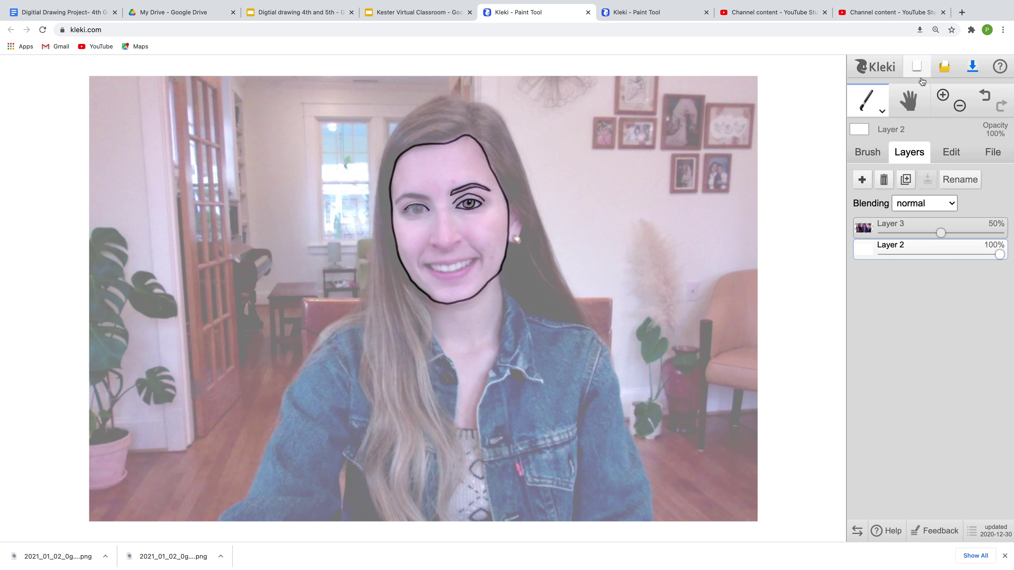
# Show the File options and check the save format, leaving Save Layers selected.
pyautogui.click(992, 152)
pyautogui.click(971, 227)
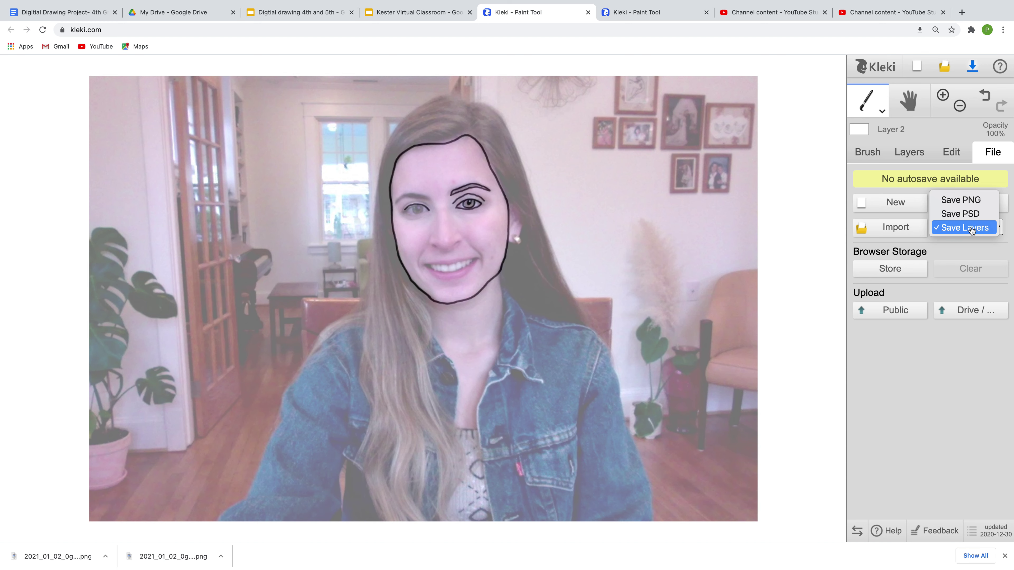
pyautogui.click(1010, 228)
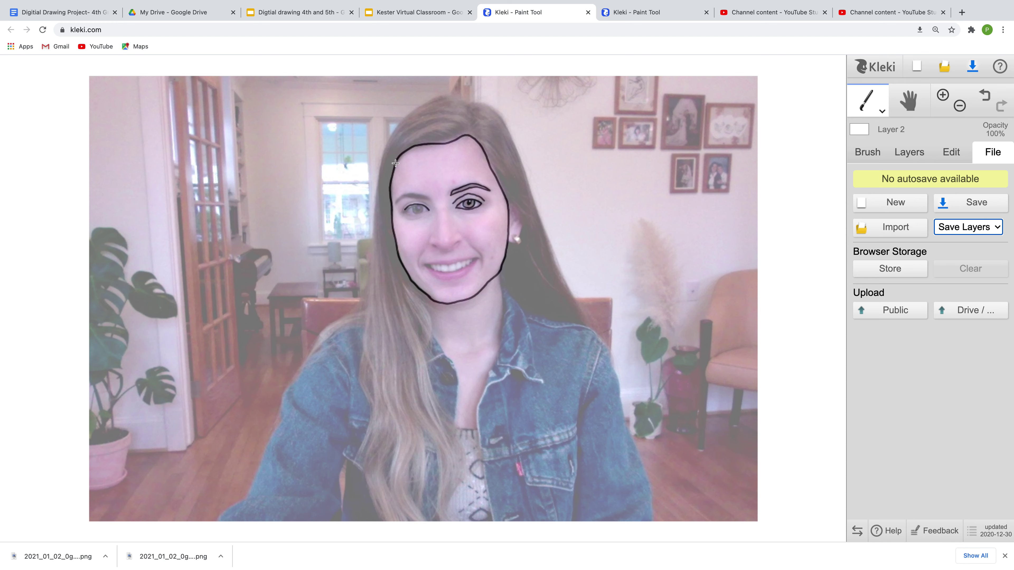
pyautogui.moveTo(129, 3)
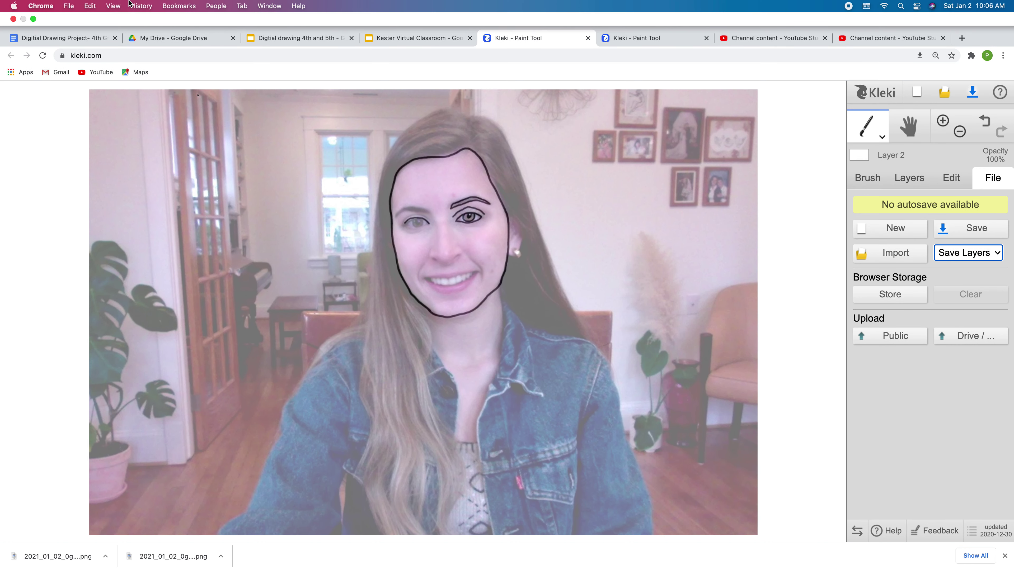